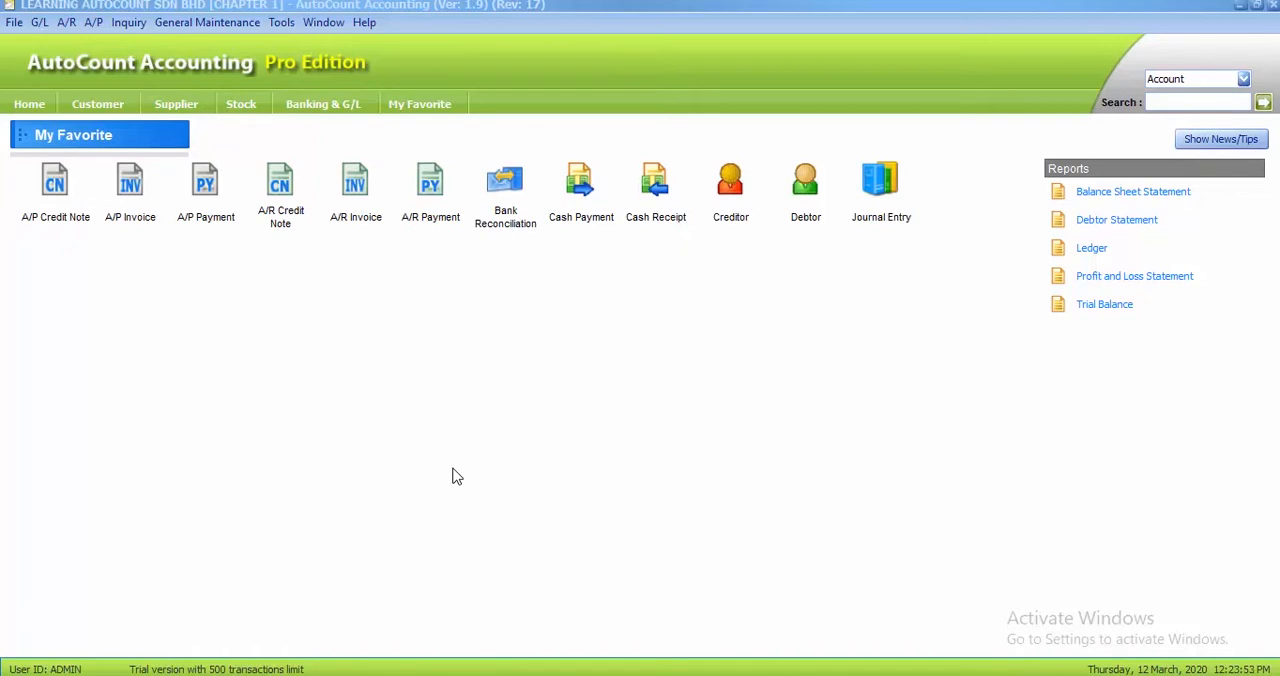
Open the G/L Account Maintenance, find the GOODWILL account by code 210-0000 and delete it
left_click(39, 23)
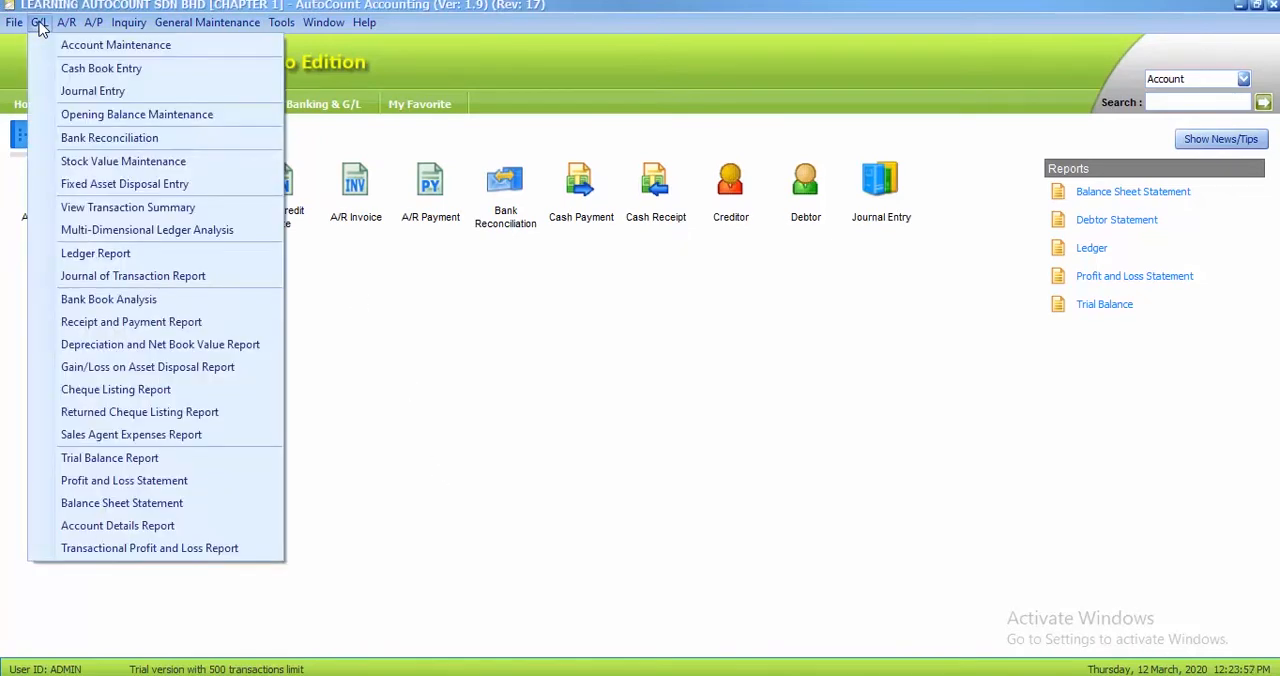
left_click(101, 47)
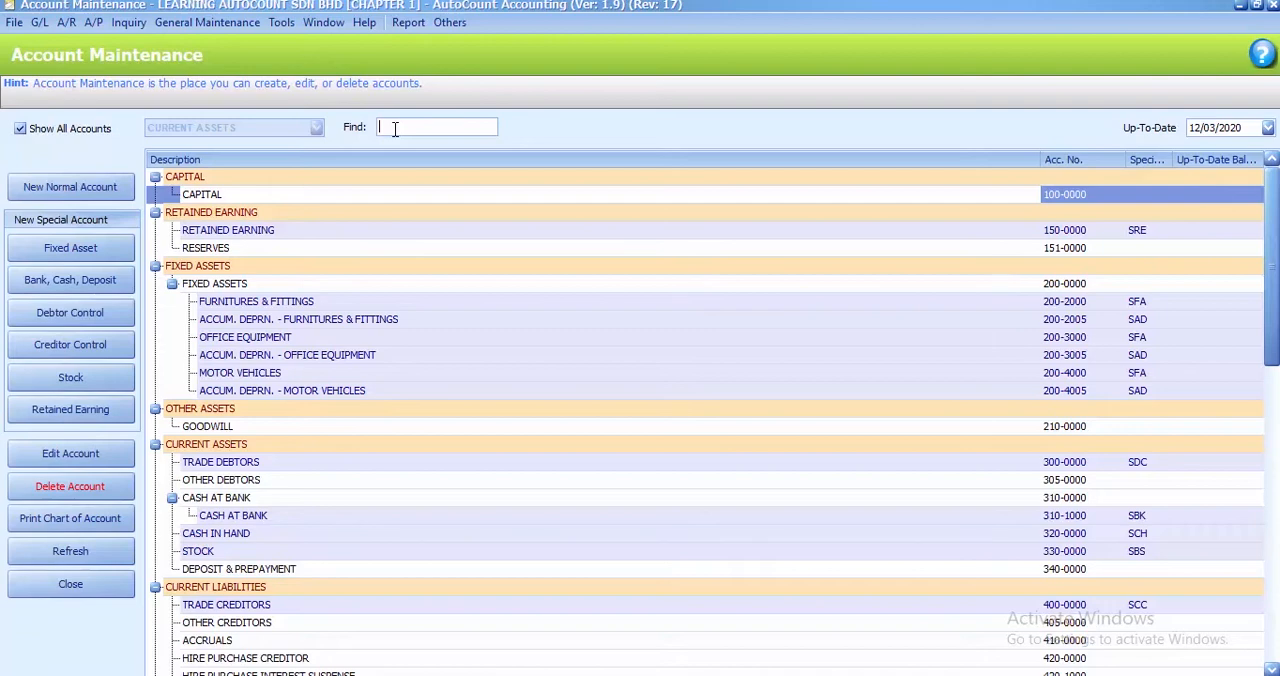
type("210-00000")
key("Return")
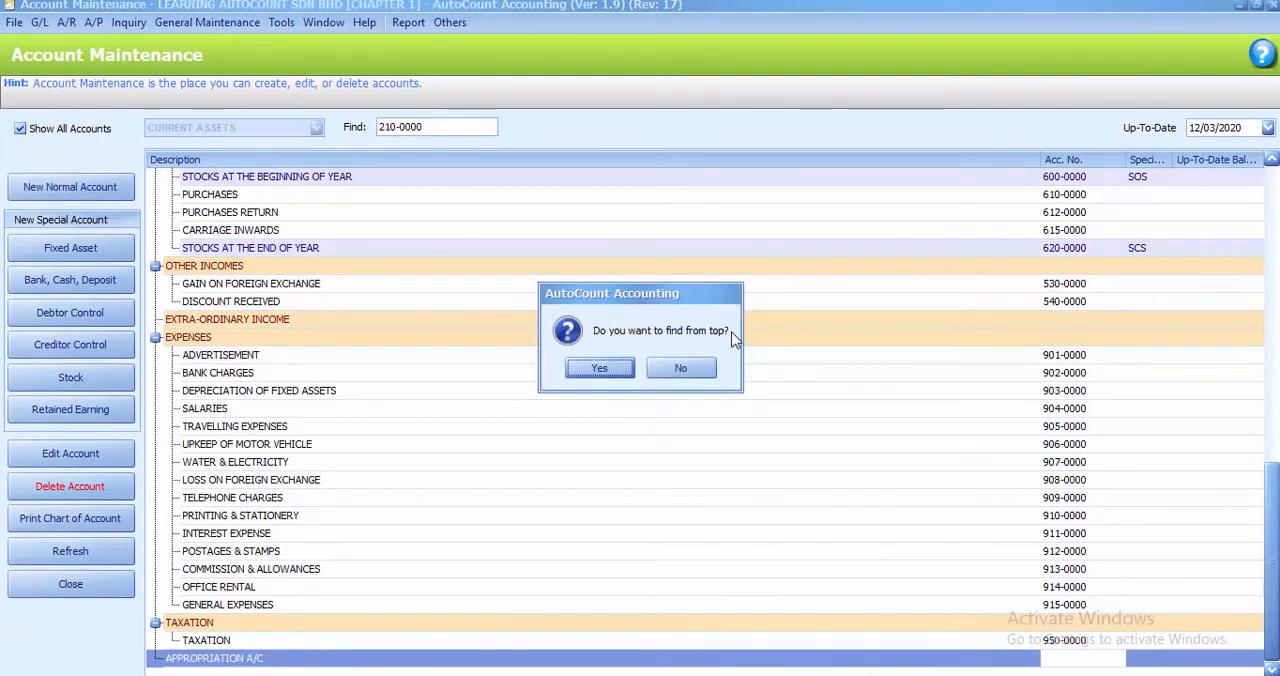
left_click(600, 369)
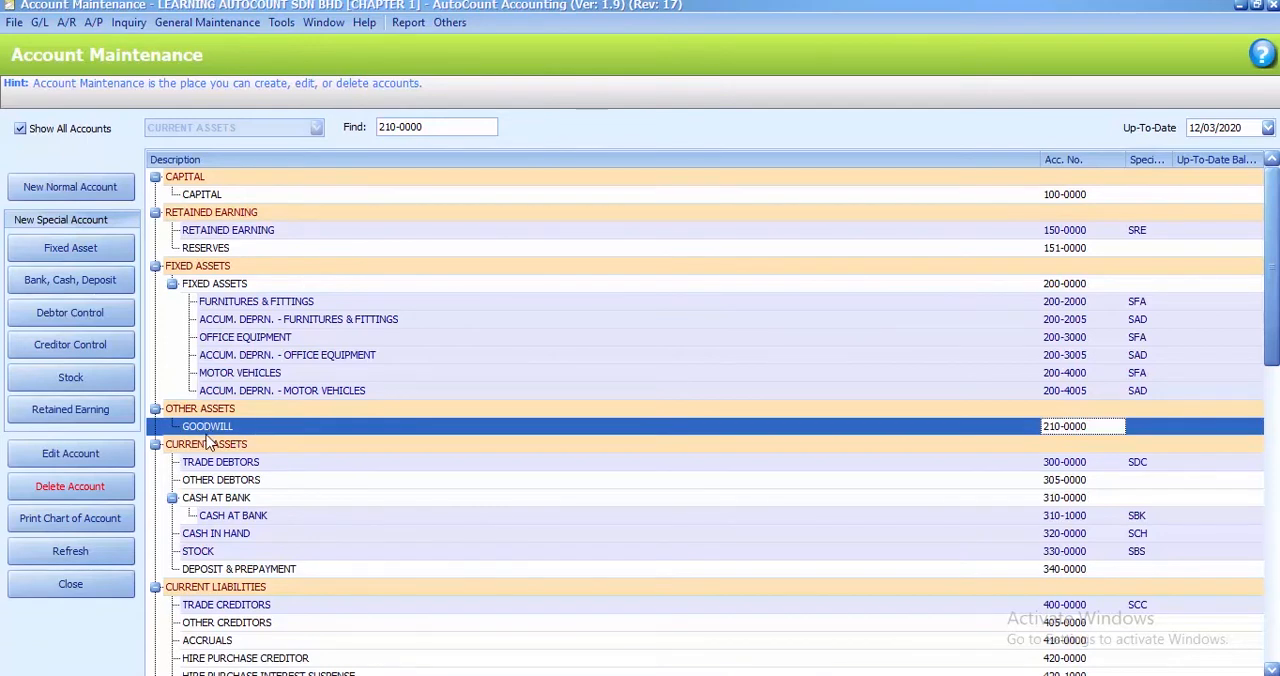
left_click(72, 490)
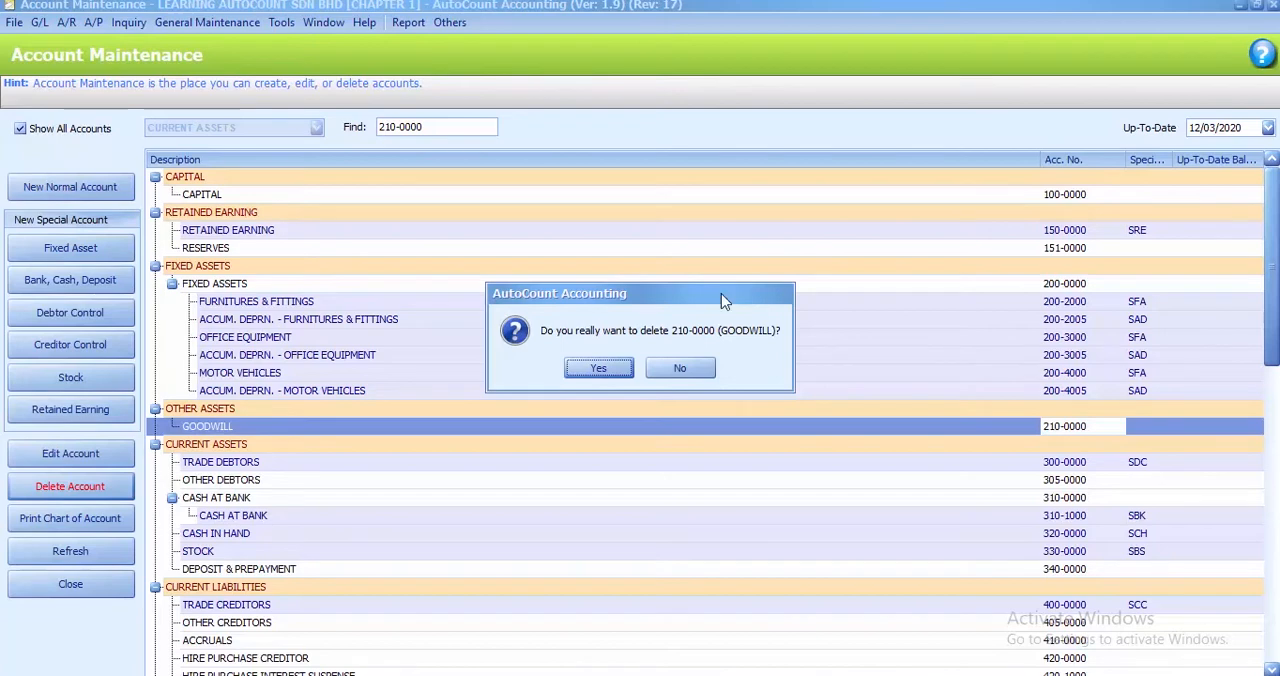
left_click(597, 369)
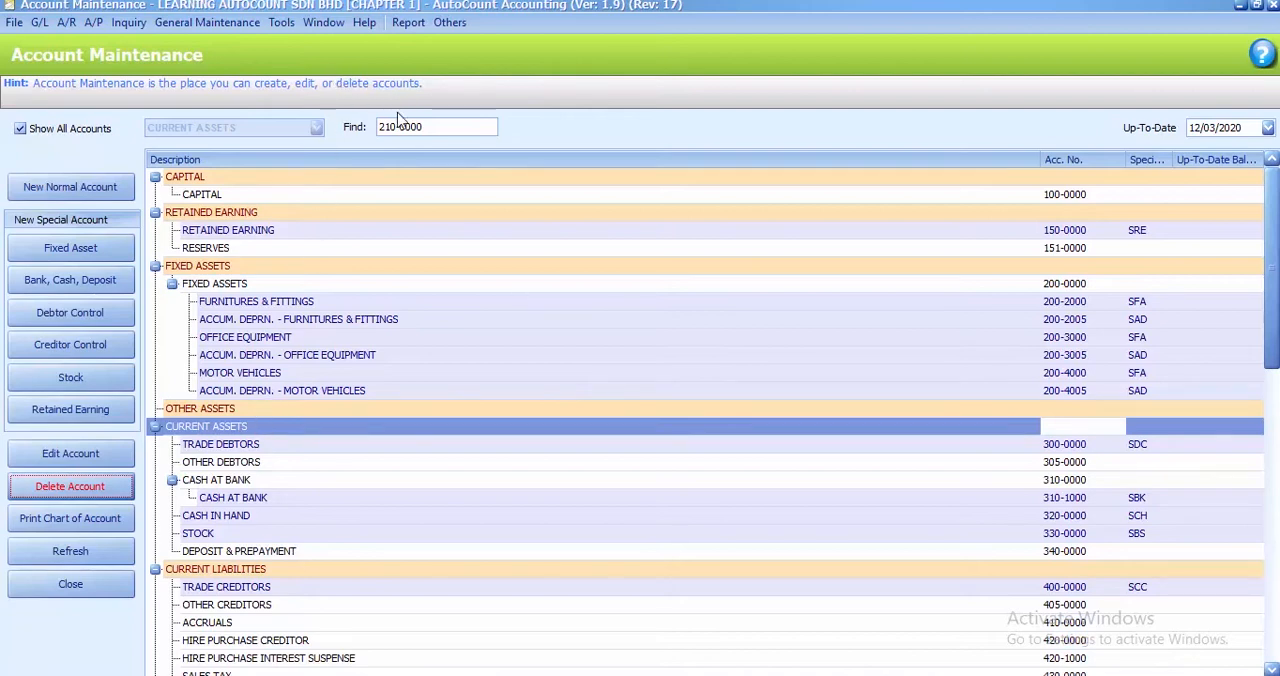
Find the OTHER DEBTORS account by code 305-0000 and delete it from the chart of accounts
left_click_drag(396, 124, 368, 125)
type("305")
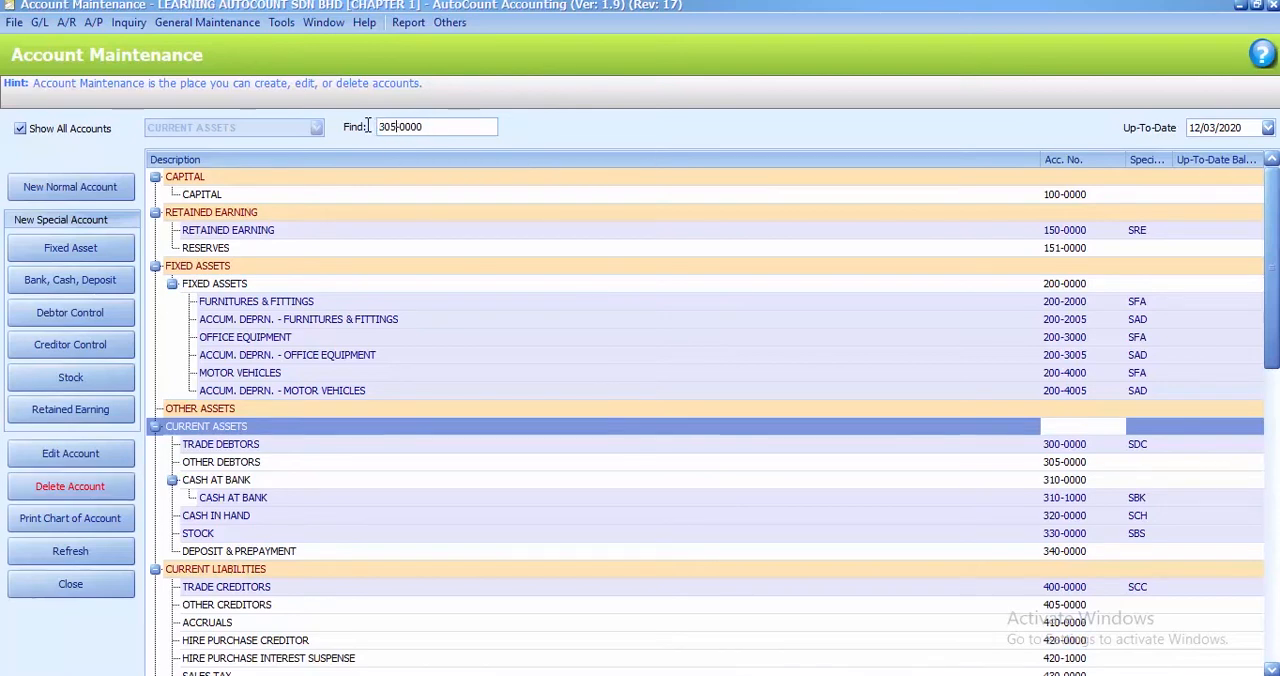
key("Return")
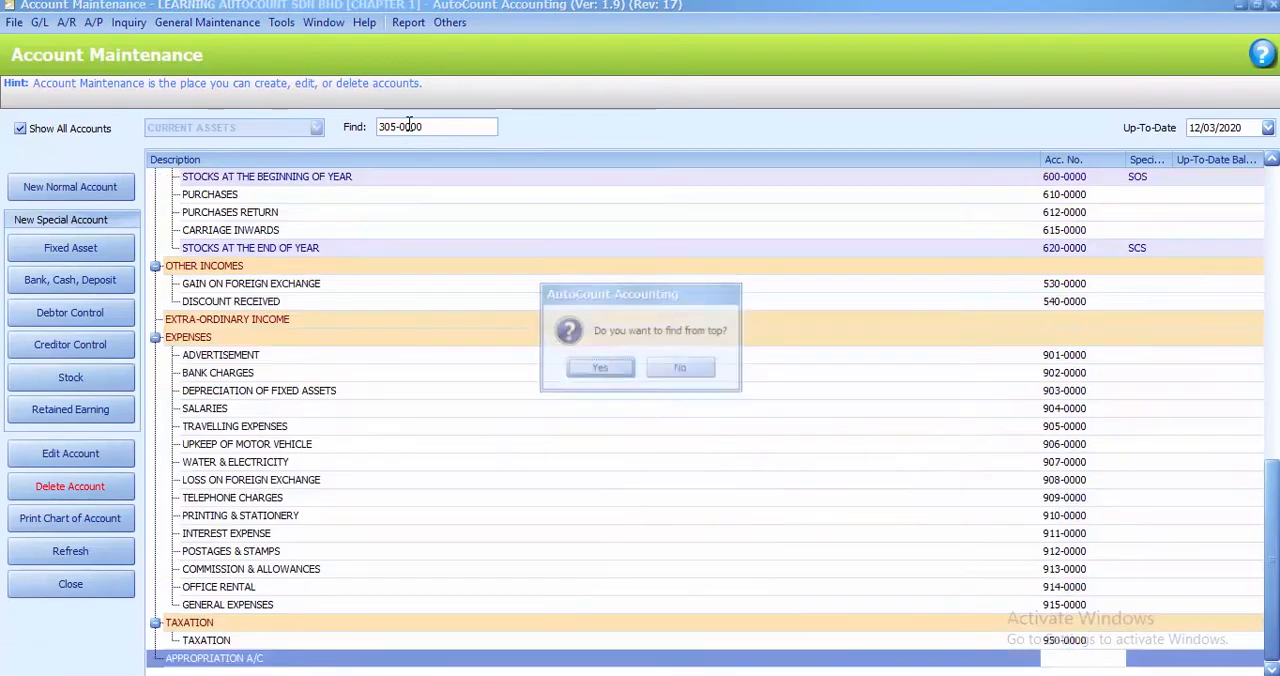
key("Return")
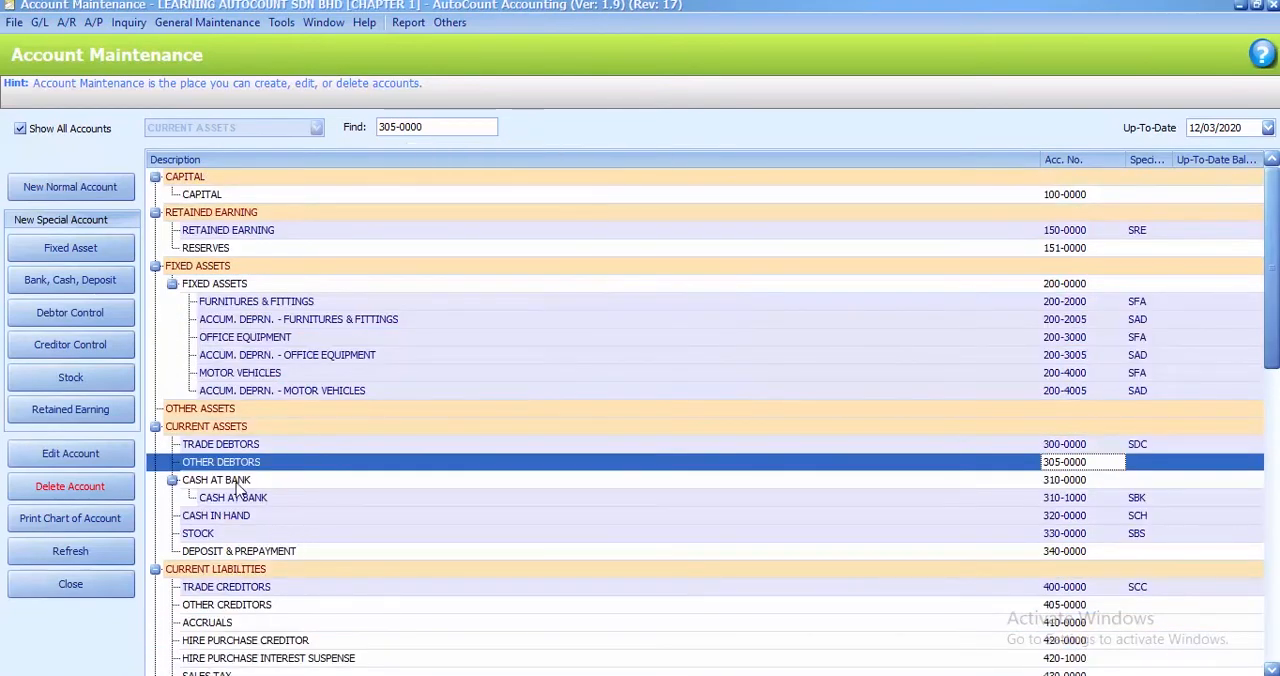
left_click(78, 488)
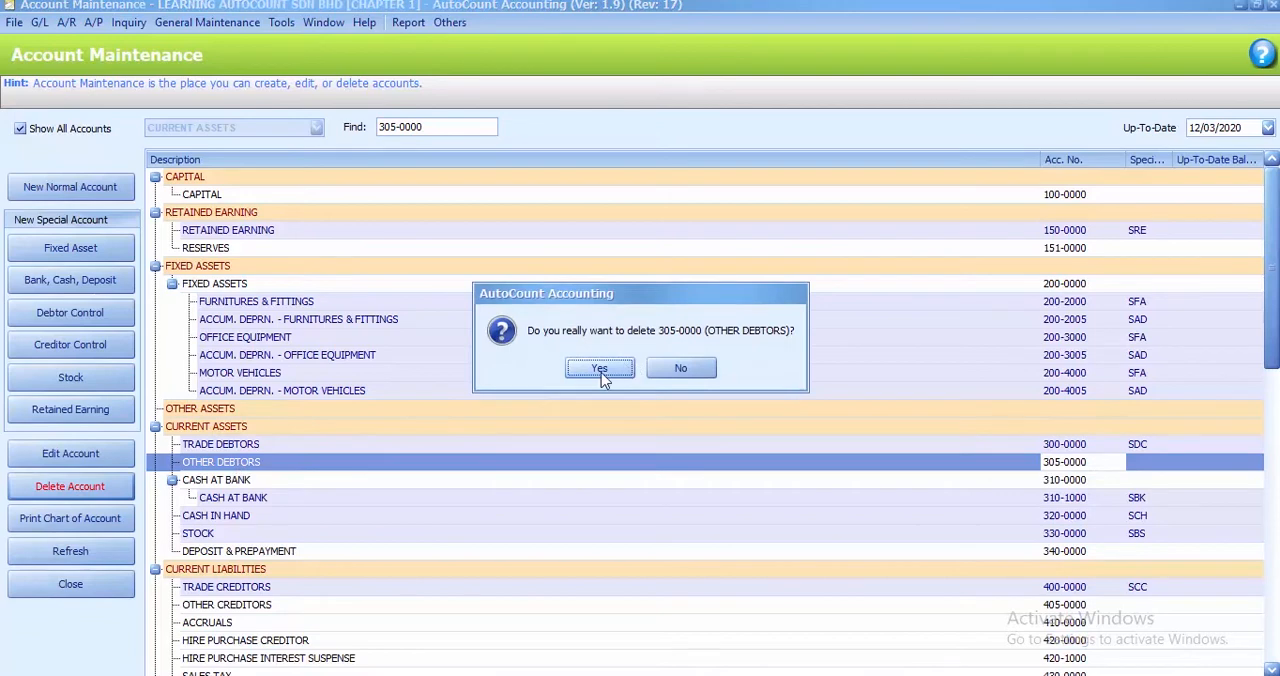
left_click(599, 369)
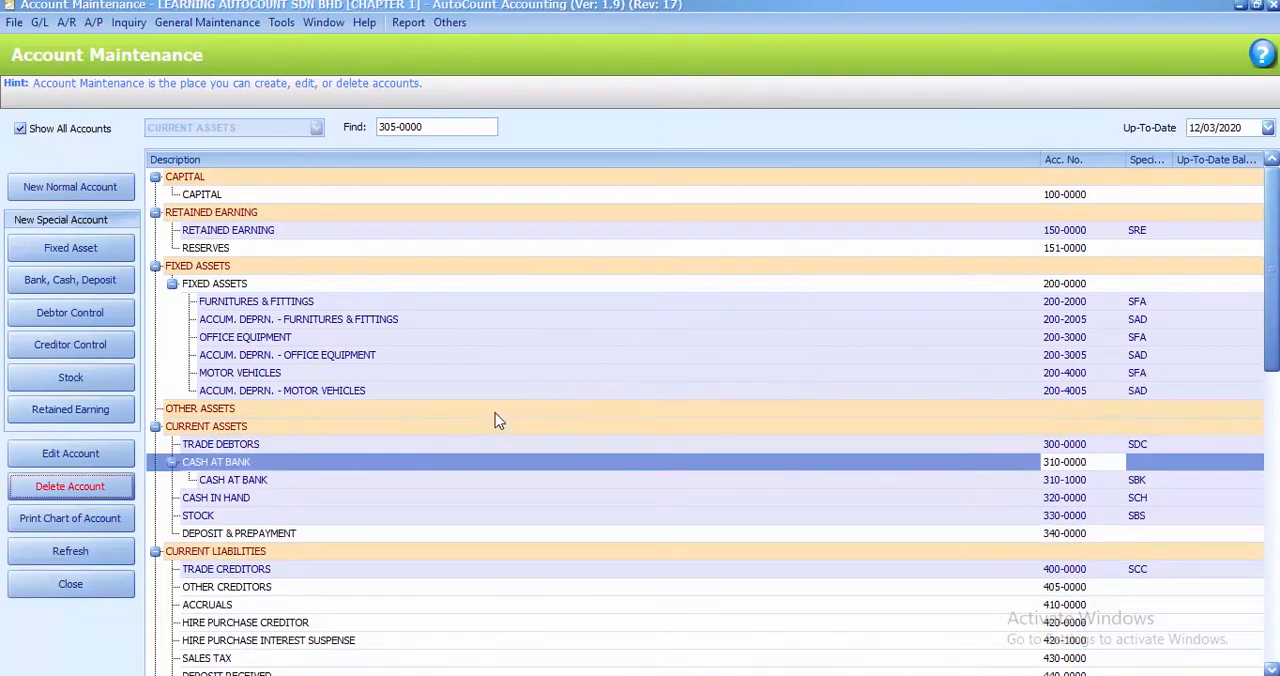
Find the OTHER CREDITORS account by code 405-0000 and delete it from the chart of accounts
left_click(381, 126)
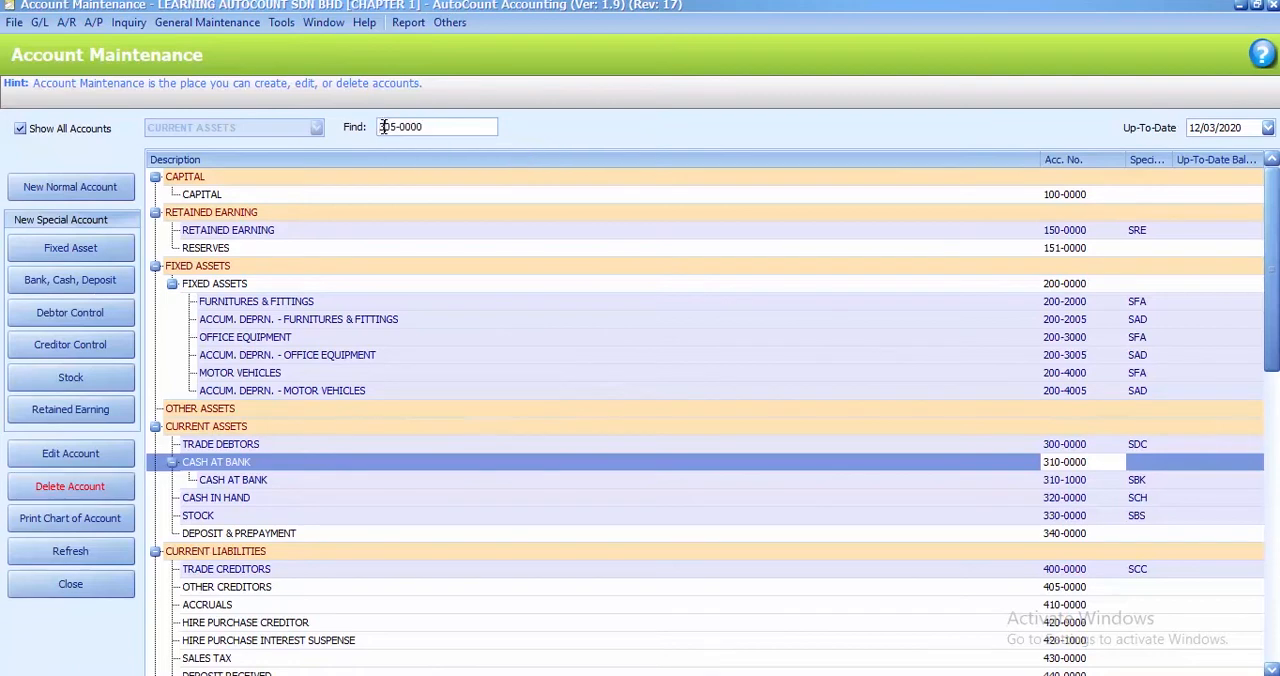
key("BackSpace")
type("4")
key("Return")
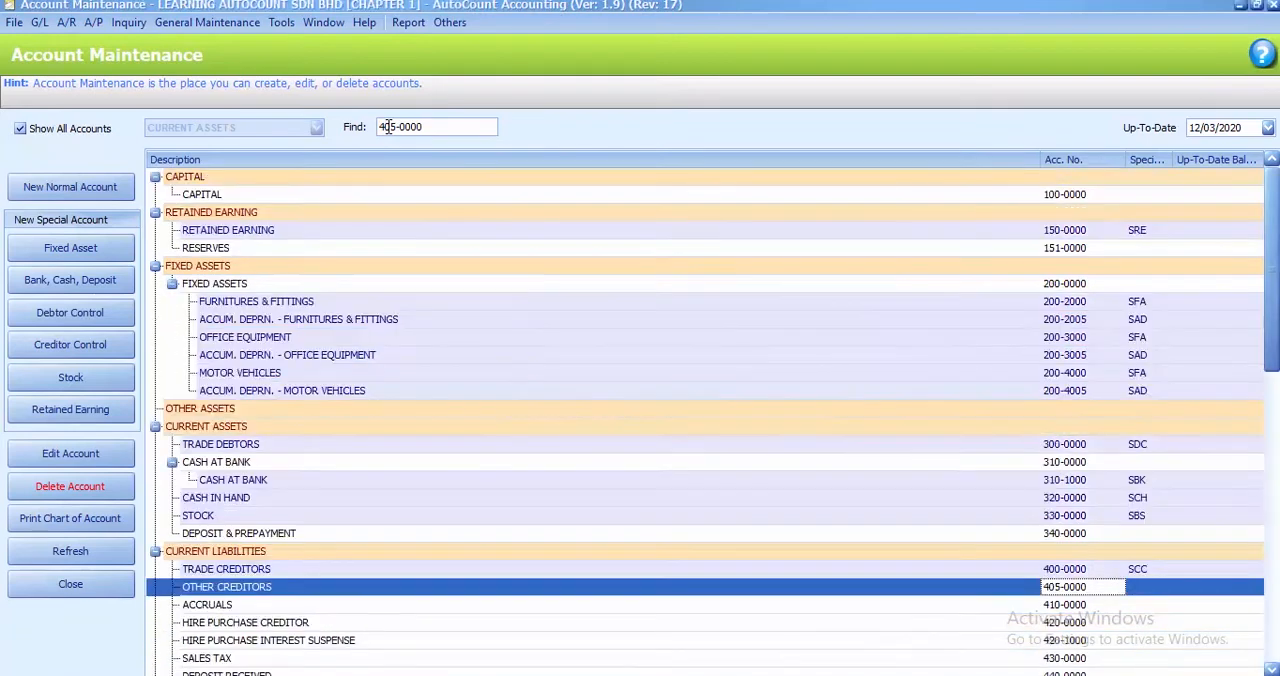
left_click(126, 494)
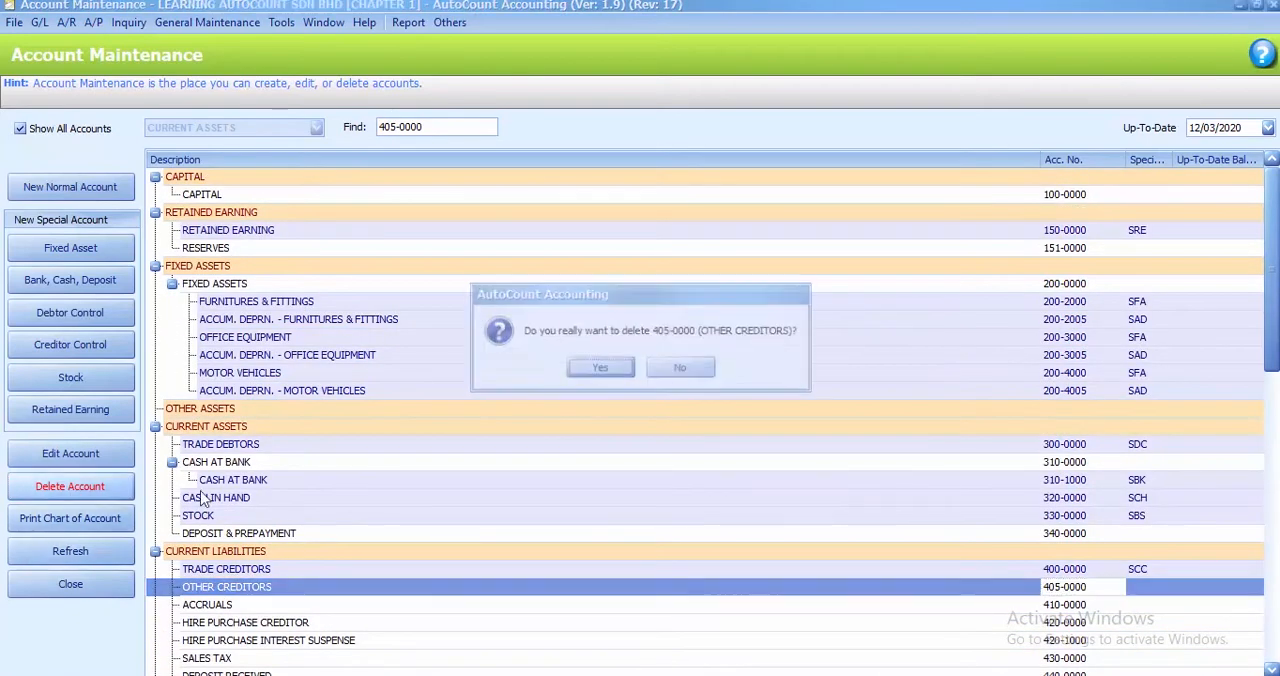
left_click(586, 370)
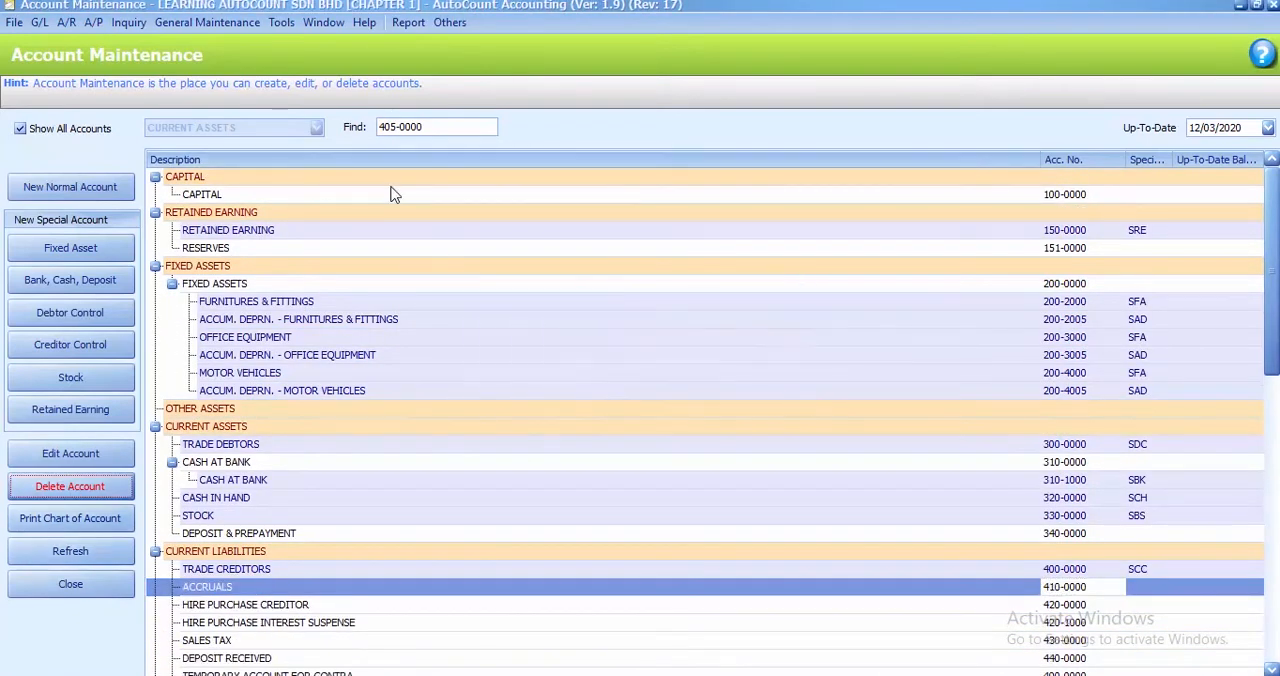
Find the HIRE PURCHASE CREDITOR account by code 420-0000 and delete it from the chart of accounts
left_click(392, 126)
double_click(392, 126)
type("420")
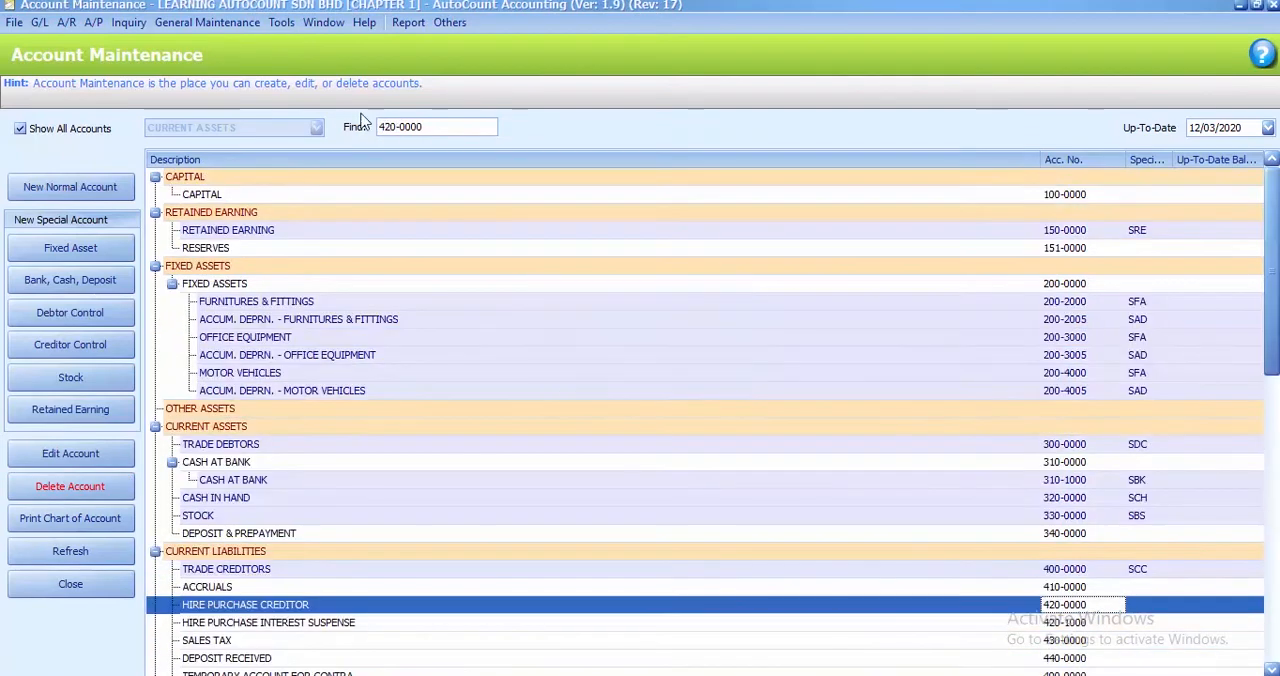
left_click(80, 484)
left_click(612, 368)
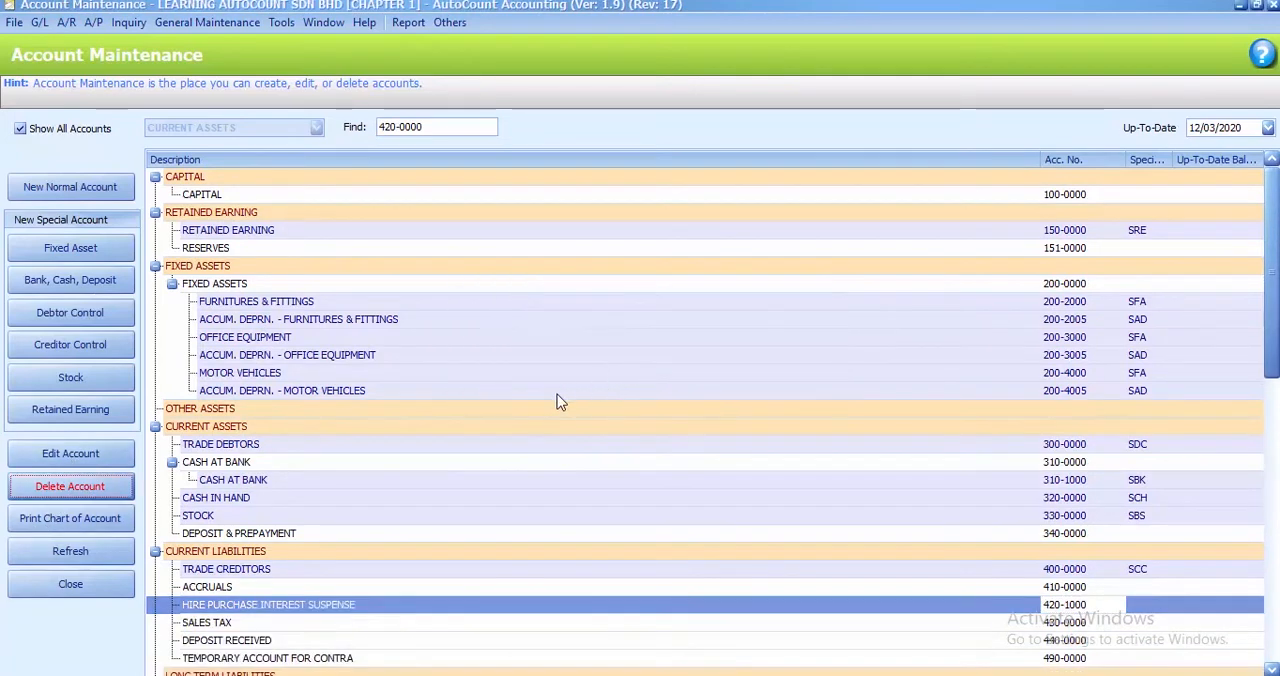
Find the HIRE PURCHASE INTEREST SUSPENSE account by code 420-1000 and delete it from the chart of accounts
left_click(406, 126)
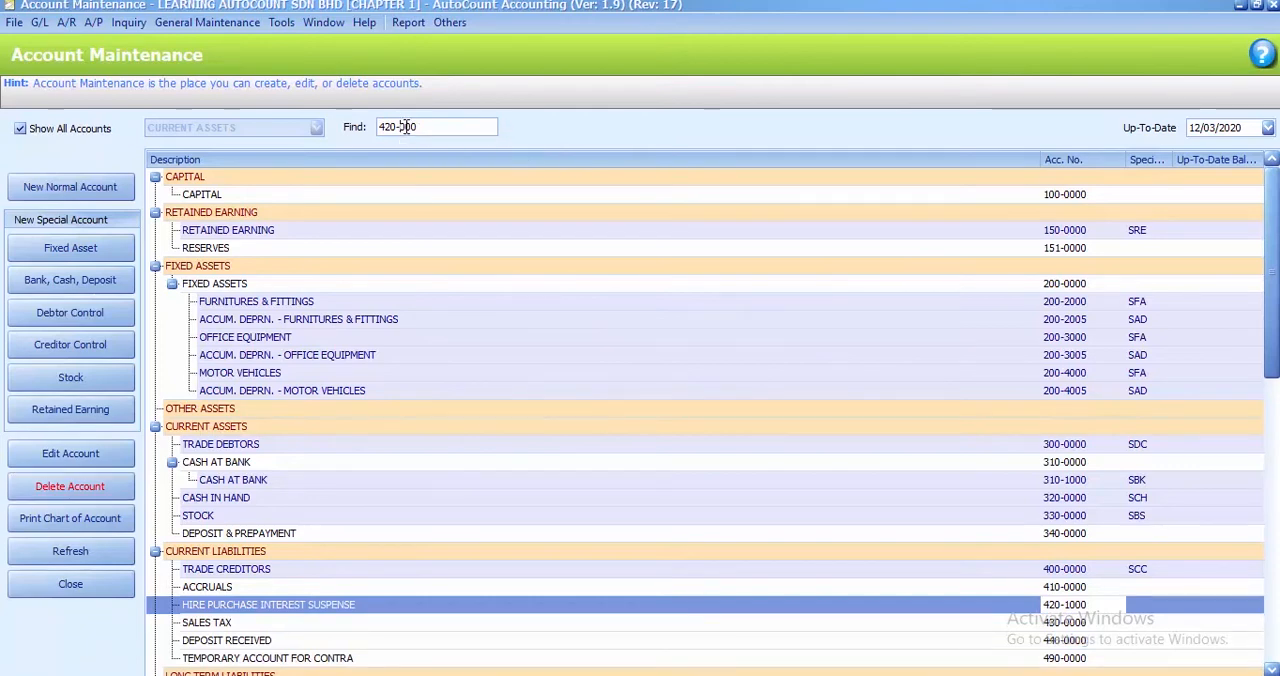
type("1")
key("Return")
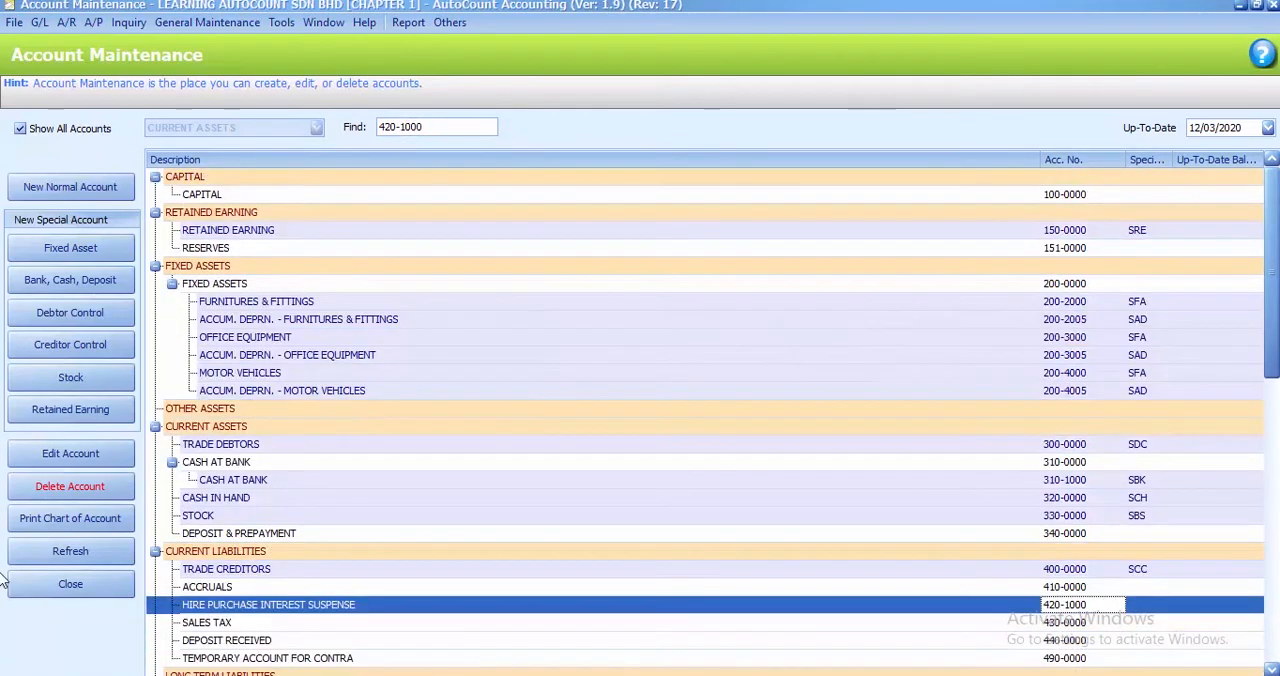
left_click(85, 487)
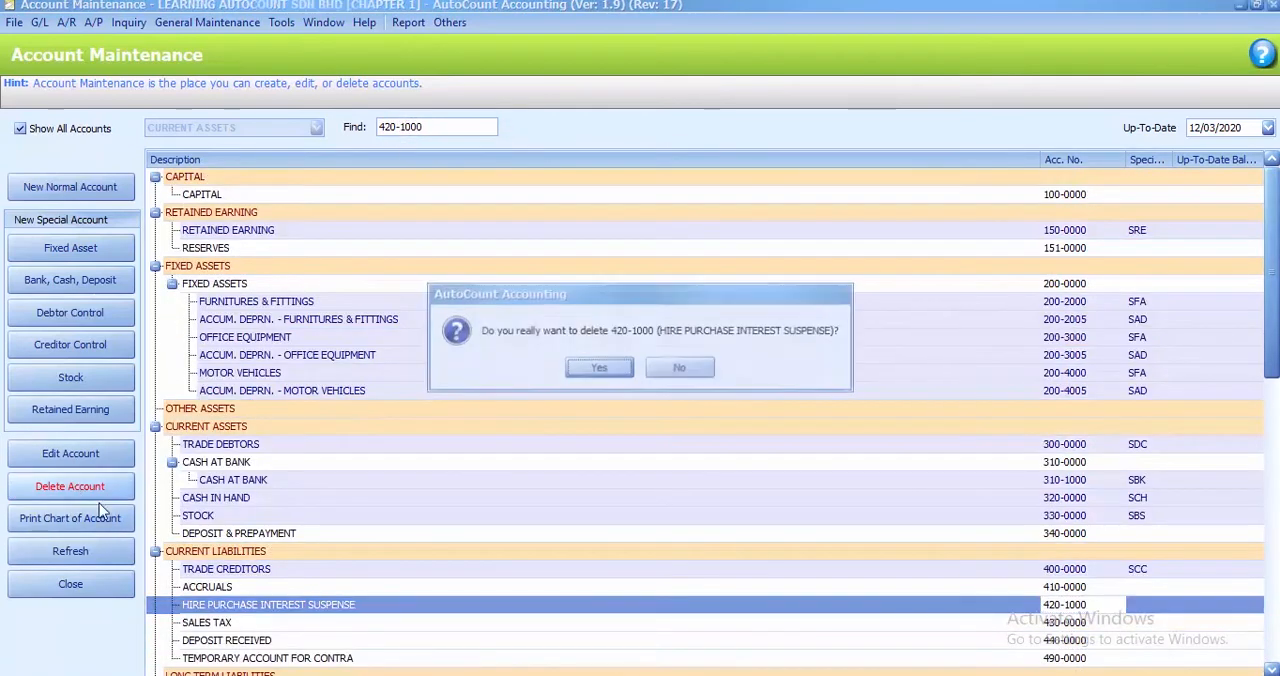
left_click(598, 369)
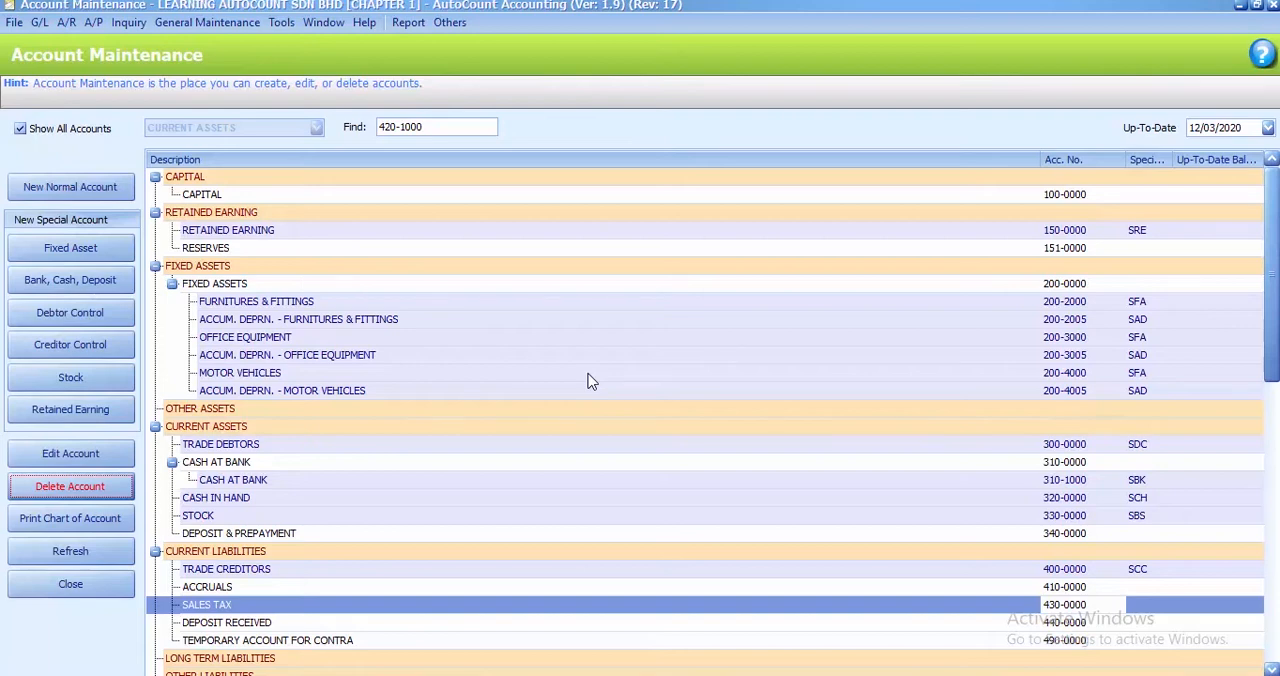
Find the RETURN INWARDS account with the search text 510-000, change its description to SALES RETURN and save it
left_click(434, 126)
left_click_drag(426, 126, 373, 126)
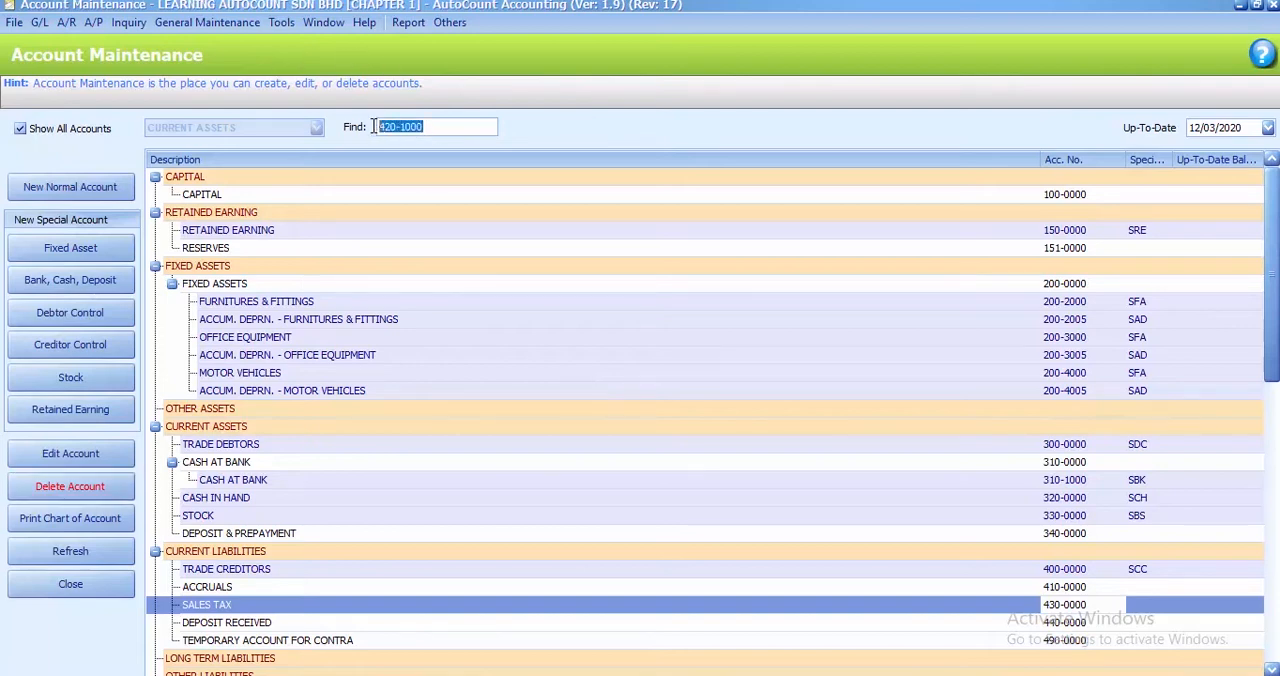
type("510-000")
key("Return")
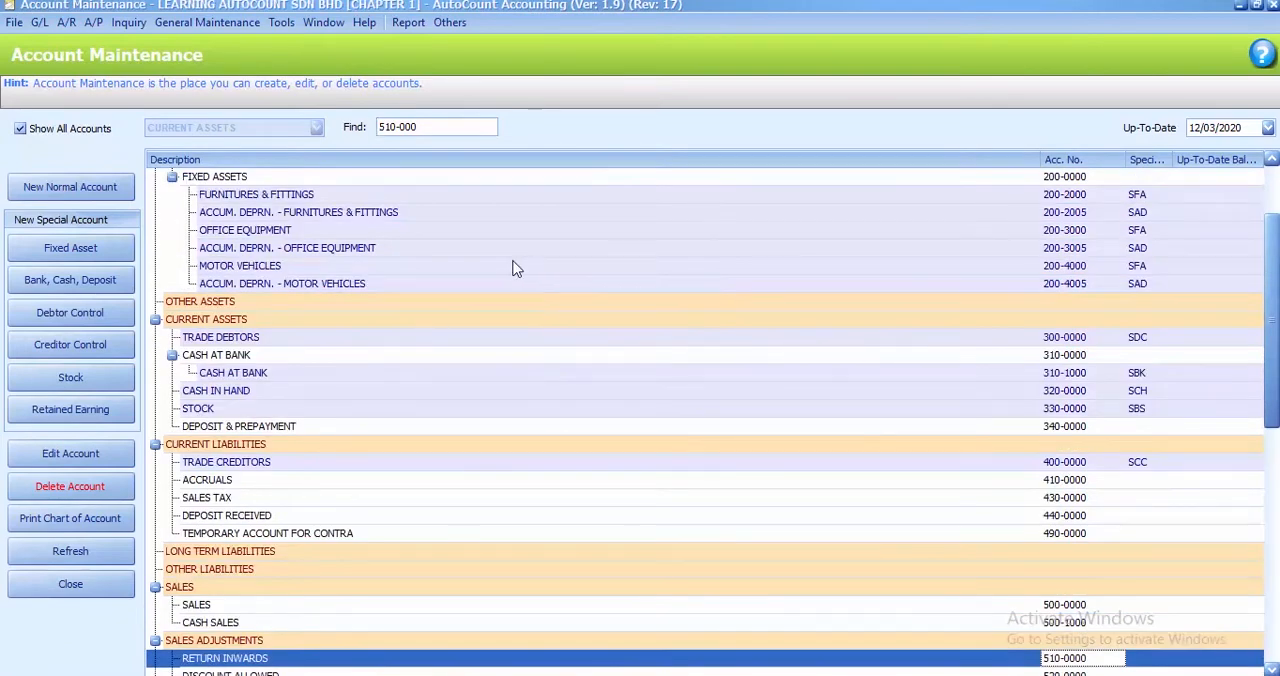
scroll(478, 376, "down", 1)
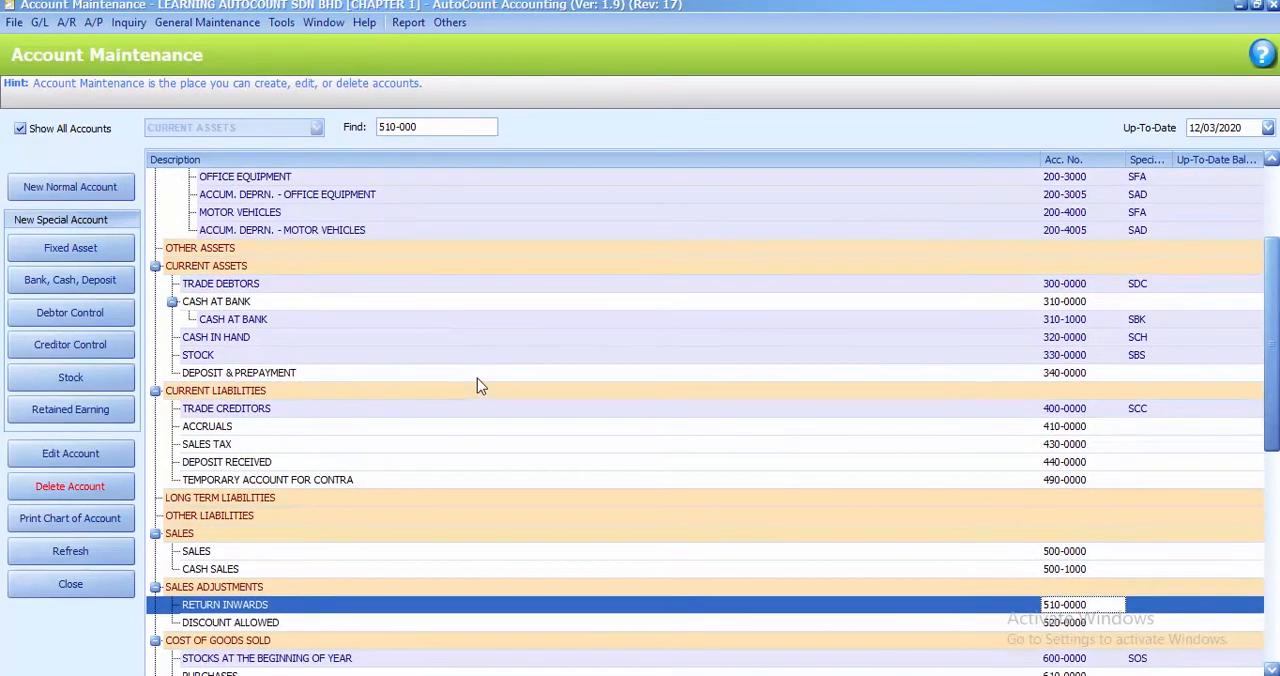
scroll(472, 390, "down", 1)
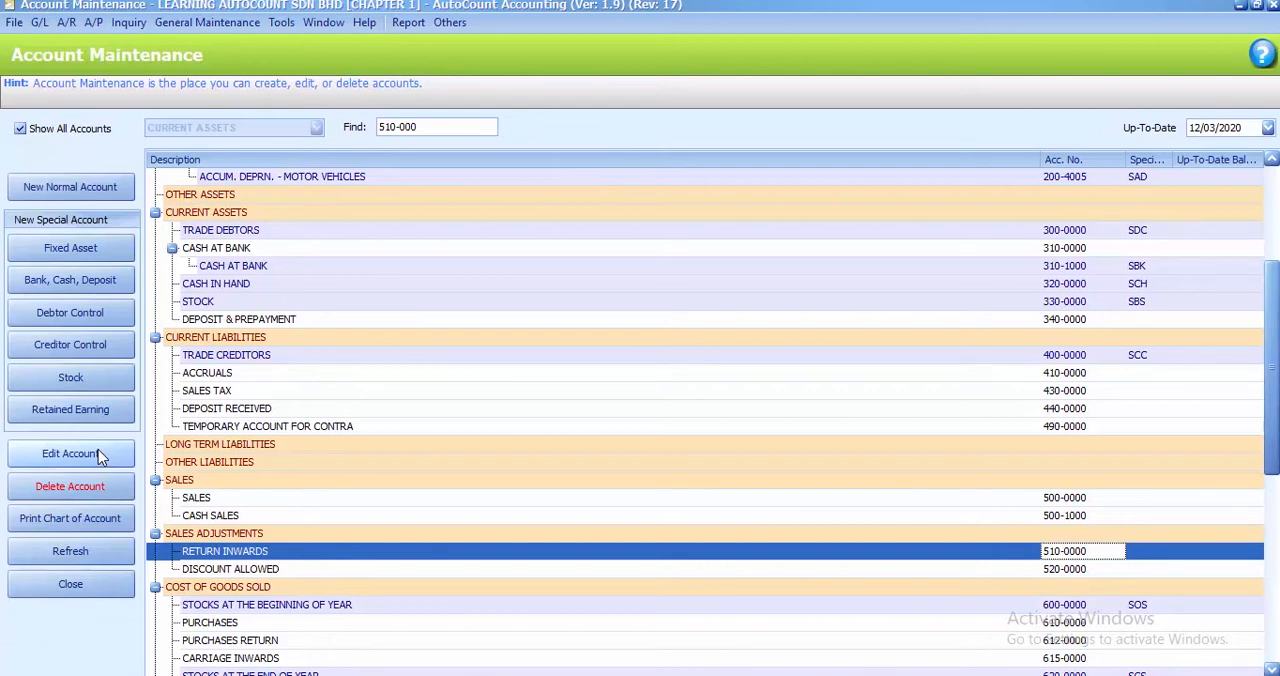
left_click(72, 453)
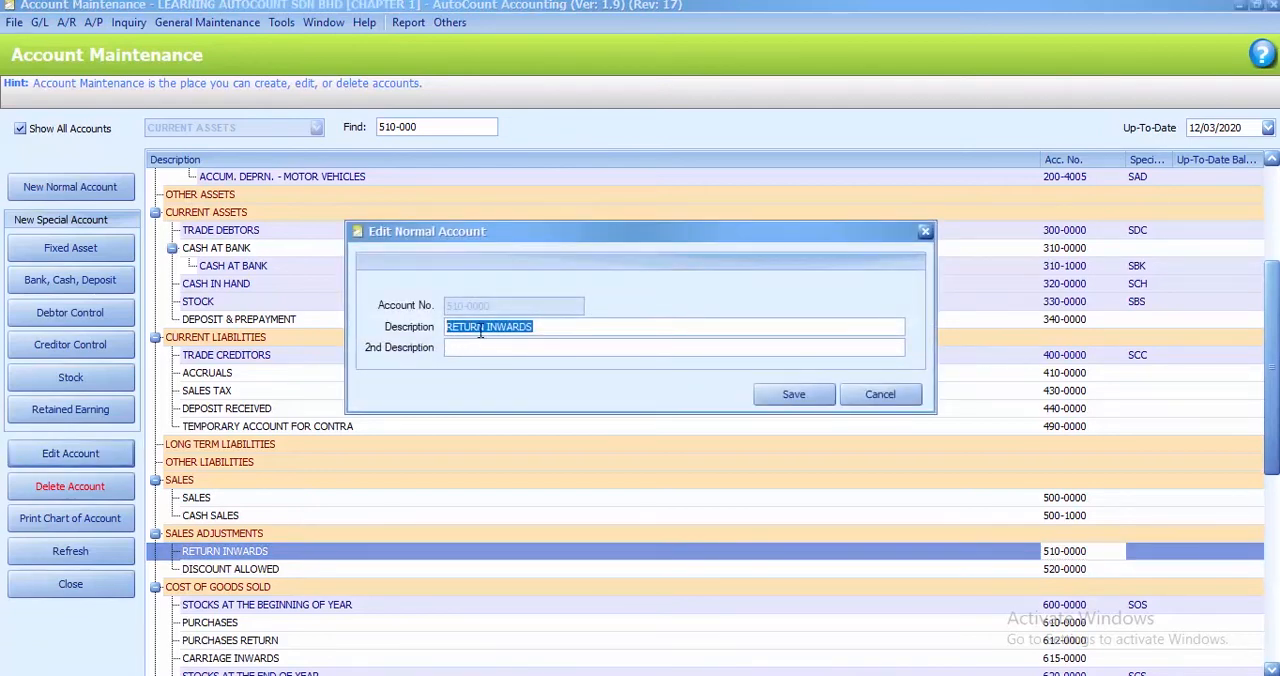
key("BackSpace")
type("sales")
key("BackSpace")
key("BackSpace")
key("BackSpace")
key("BackSpace")
key("BackSpace")
type("SALES RETURN")
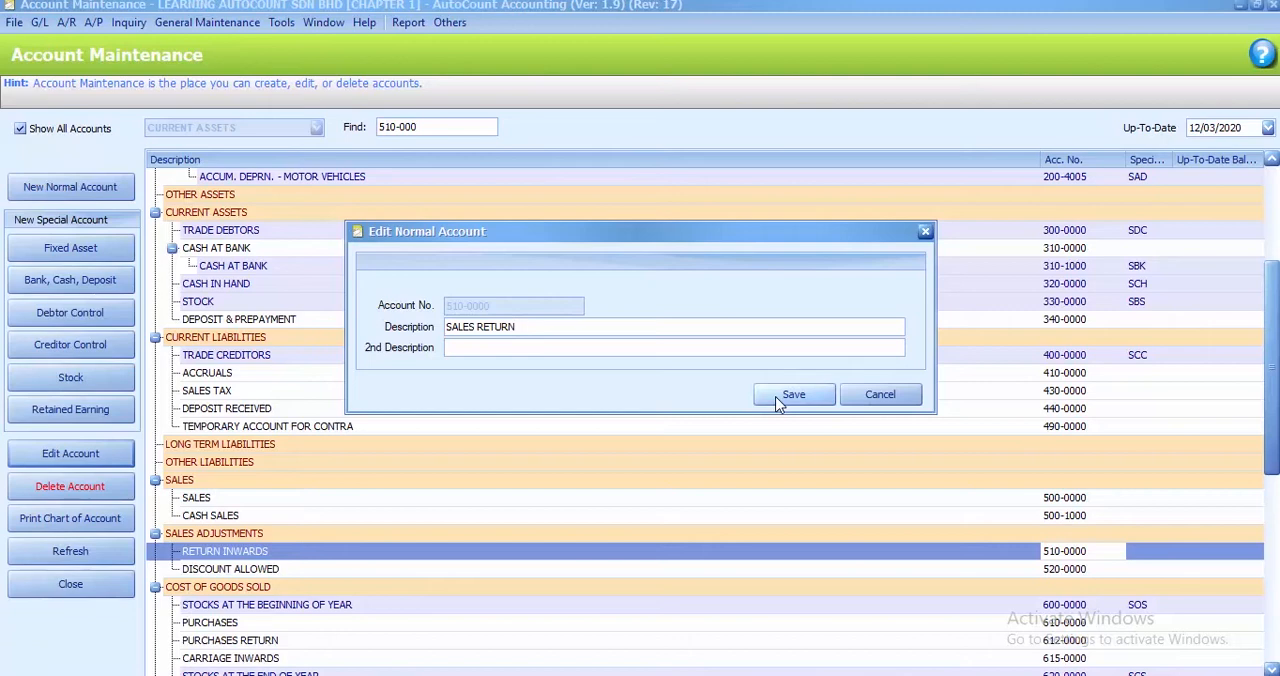
left_click(790, 395)
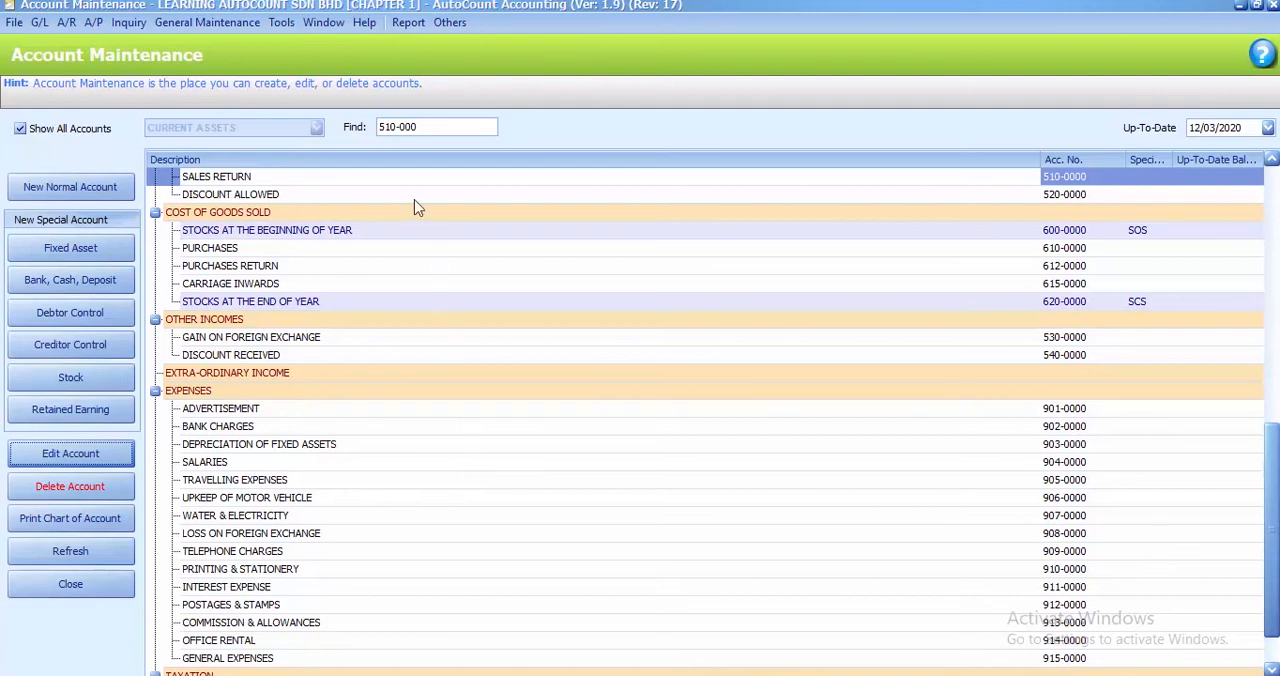
Find the STOCK special account under current assets by code 330-0000 and delete it, accepting the broken stock value link
left_click_drag(418, 126, 340, 120)
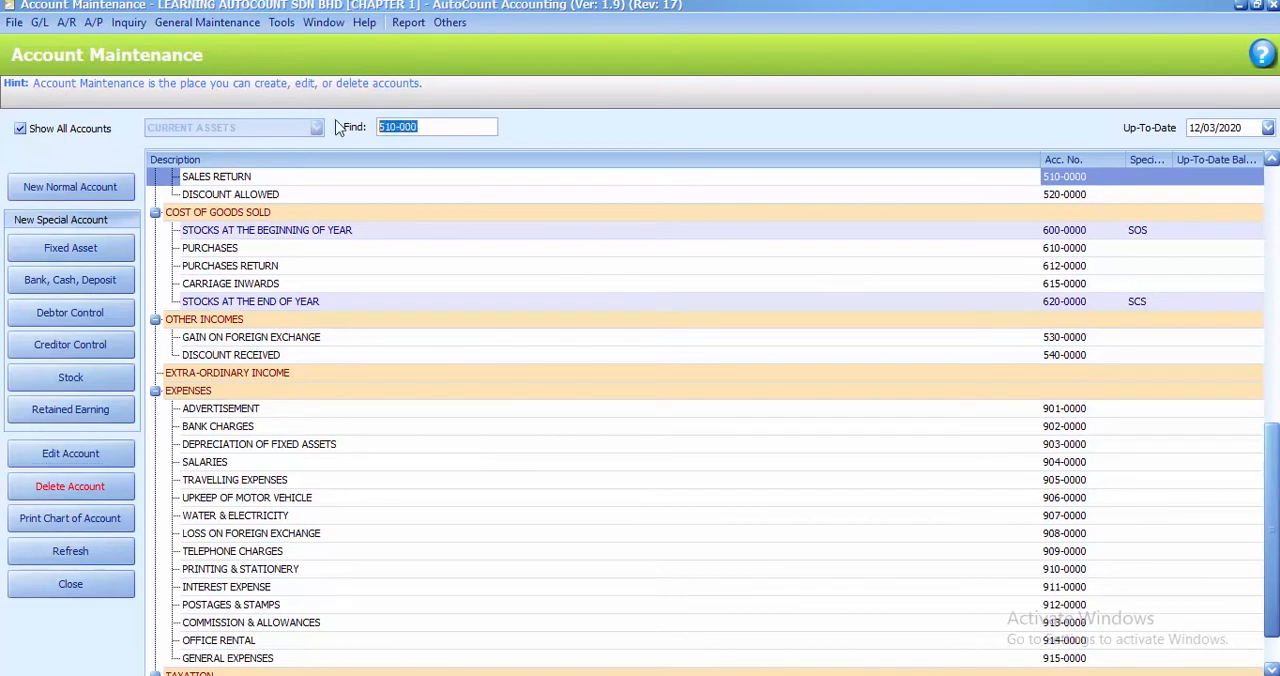
type("330-0000")
key("Return")
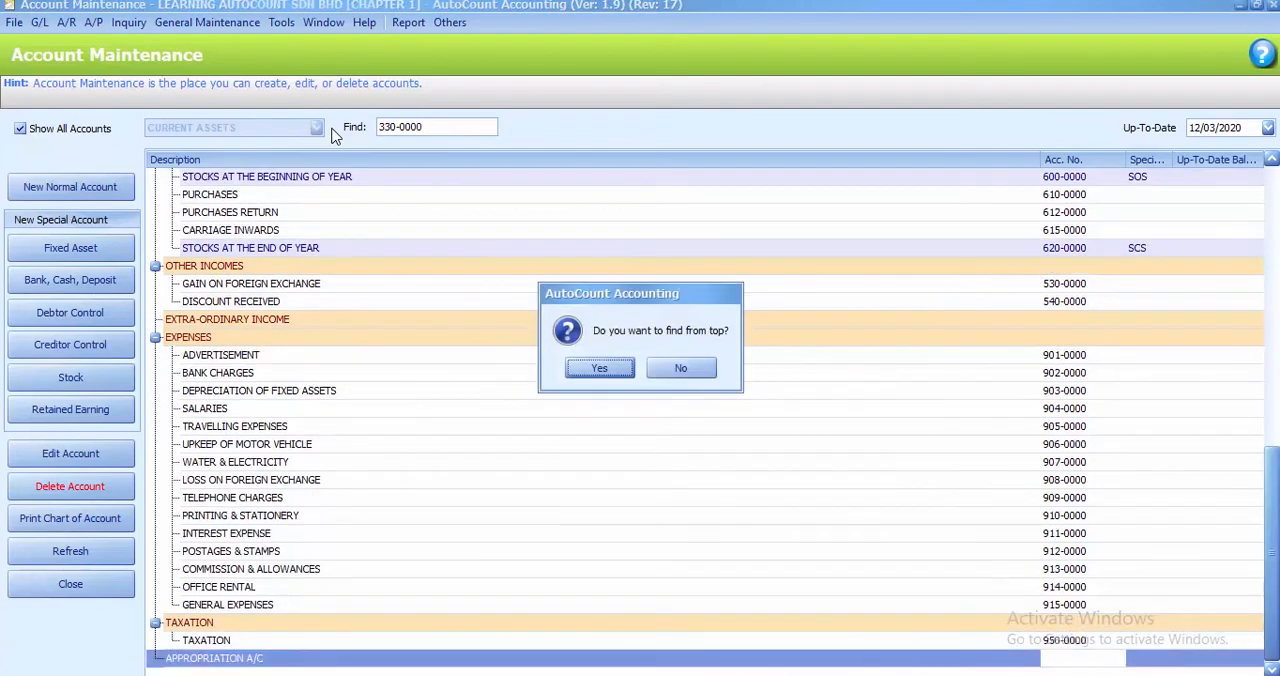
key("Return")
left_click(219, 516)
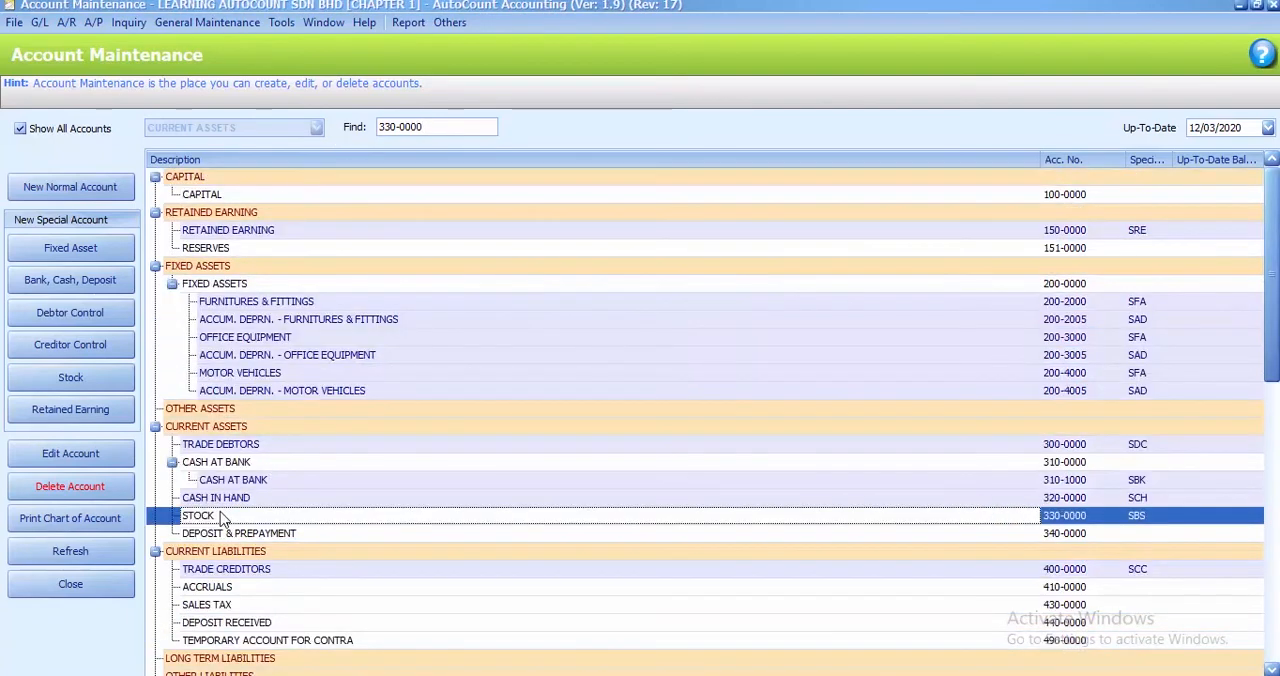
left_click(88, 489)
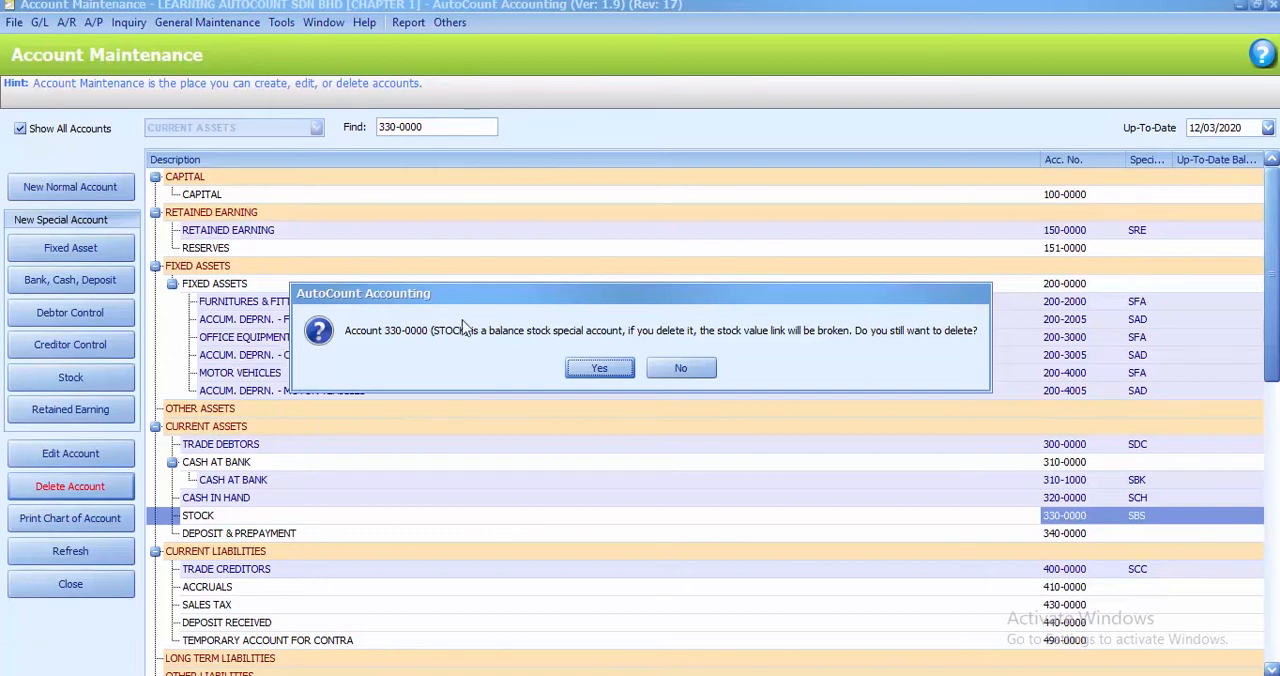
left_click(599, 369)
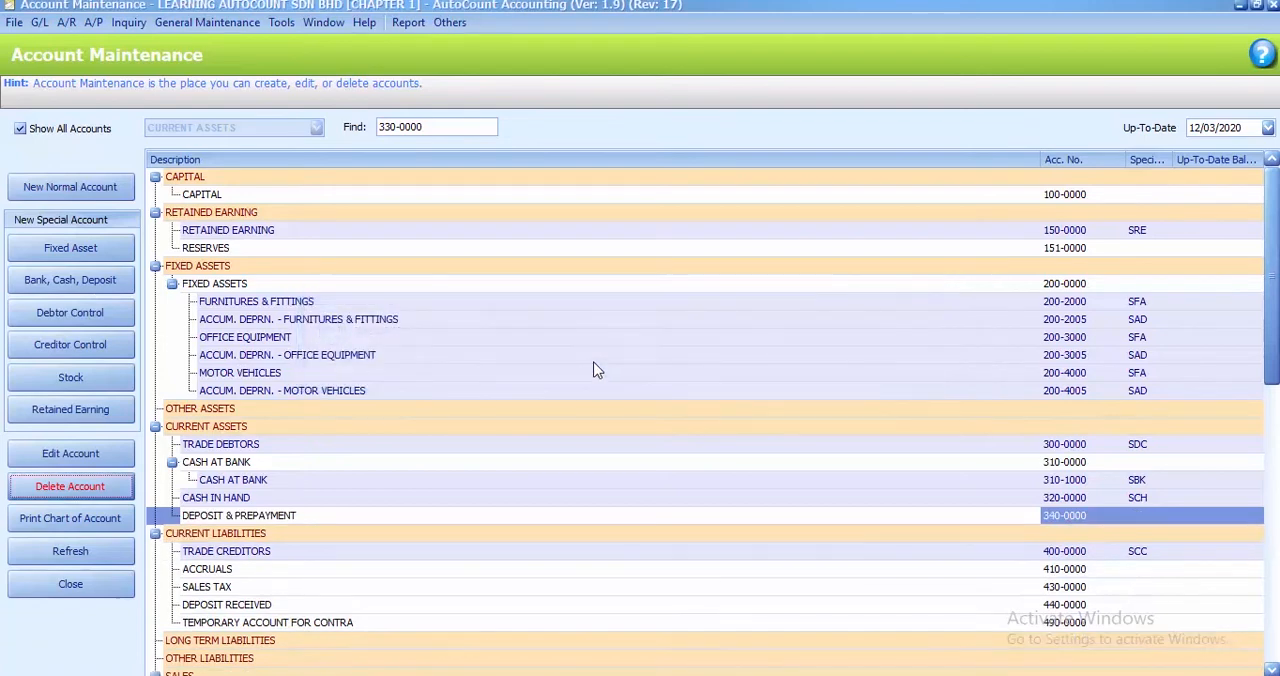
Find the STOCKS AT THE BEGINNING OF YEAR account by code 600-0000 and delete it, accepting the broken stock value link
left_click(396, 126)
key("BackSpace")
key("BackSpace")
key("BackSpace")
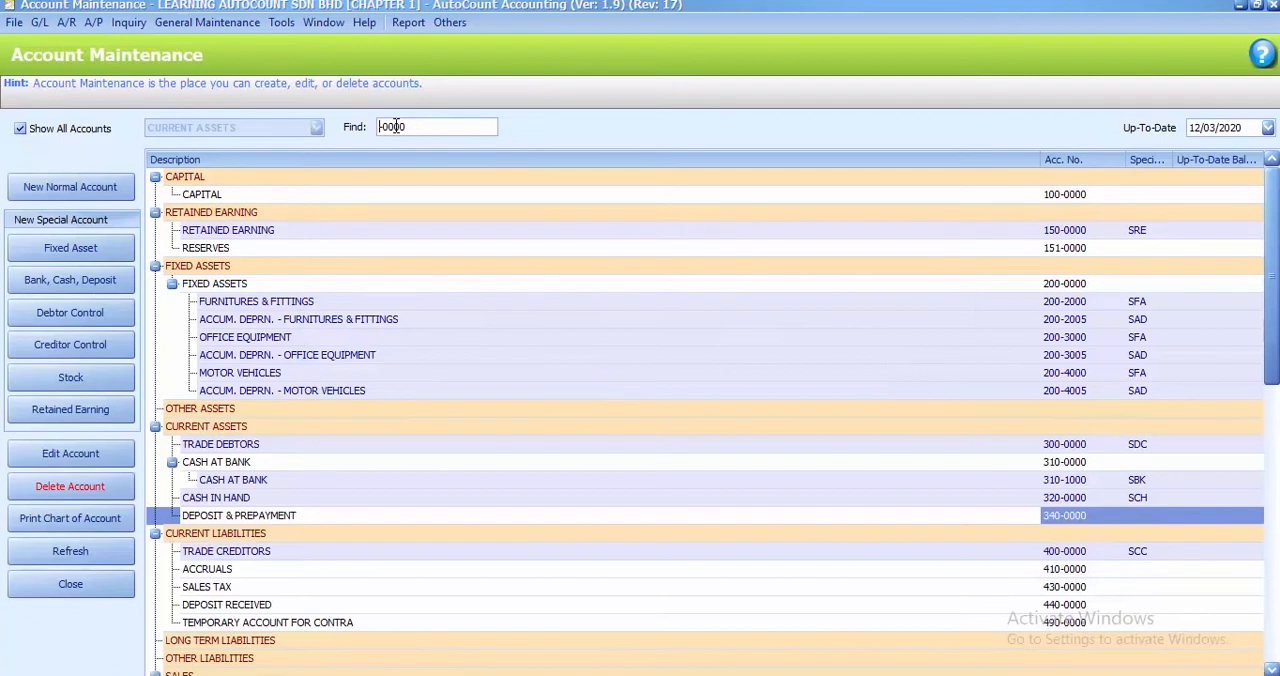
type("600")
key("Return")
key("Return")
scroll(440, 530, "down", 3)
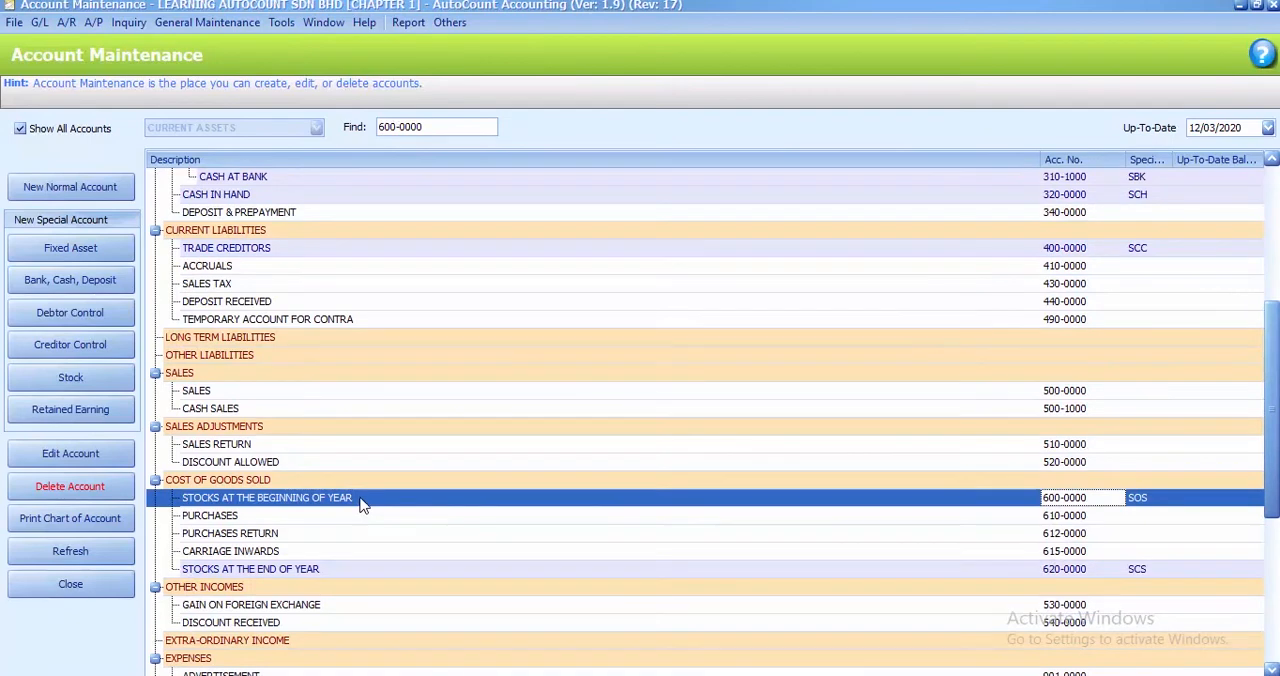
left_click(90, 490)
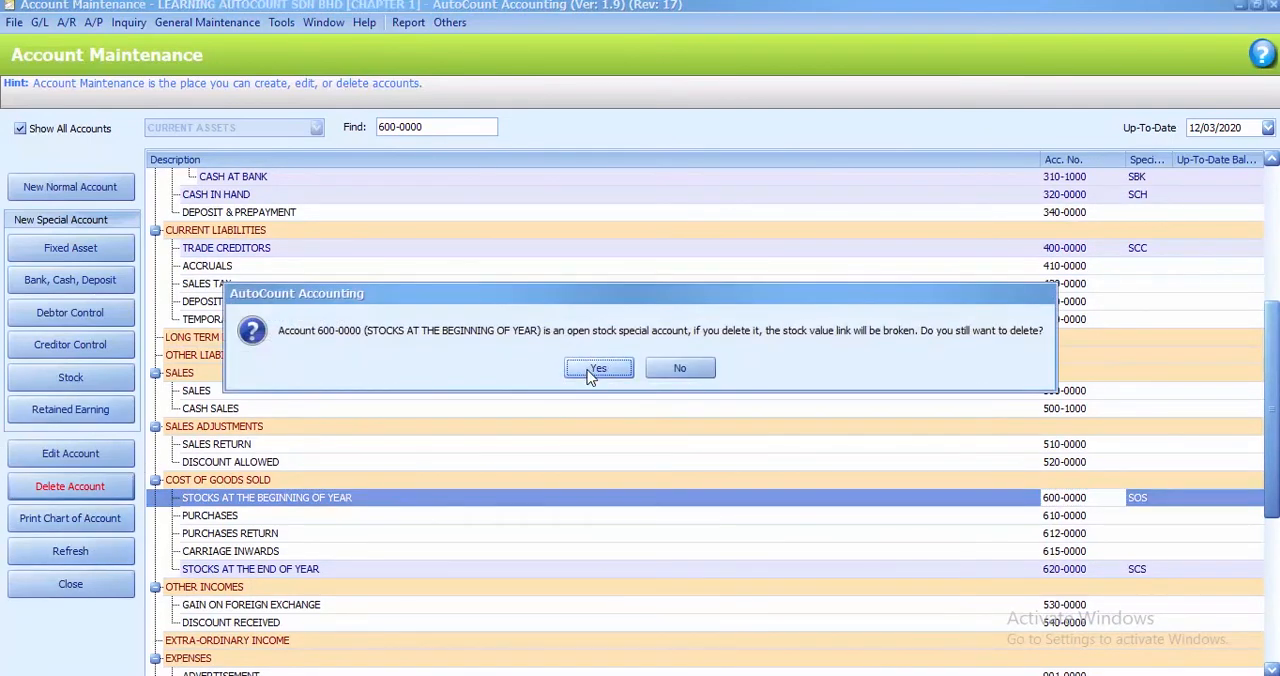
left_click(590, 369)
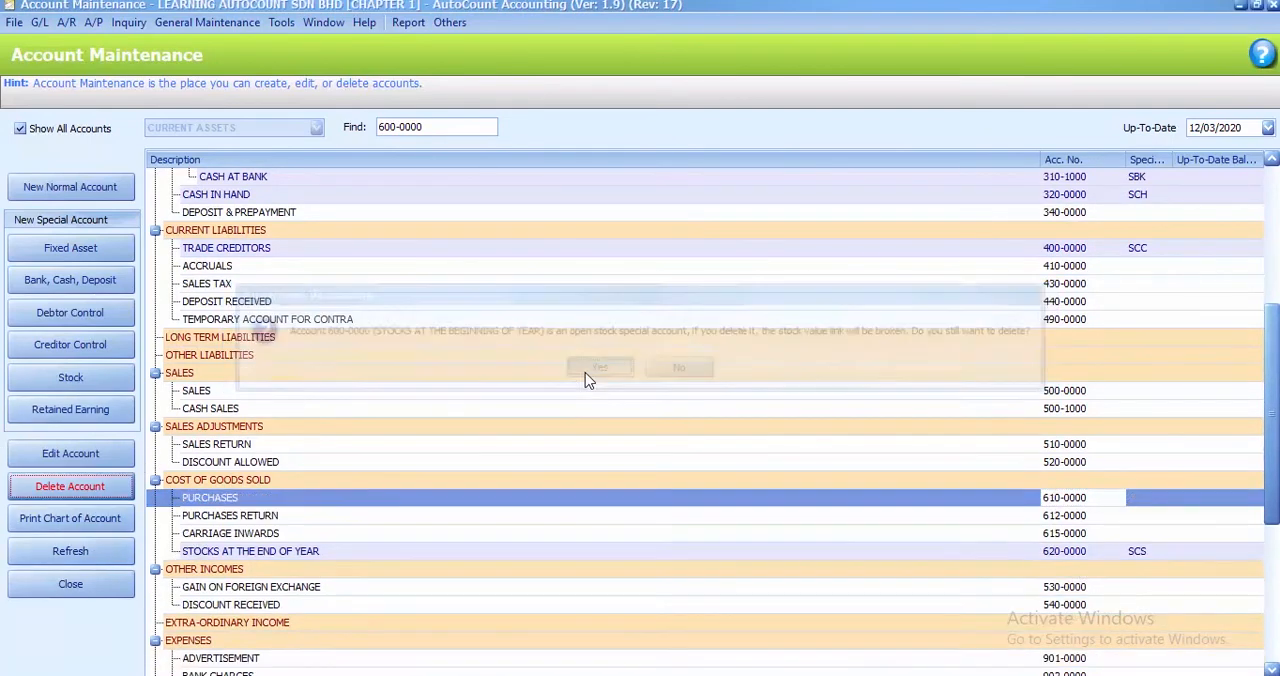
Find the STOCKS AT THE END OF YEAR account by code 620-0000 and delete it from cost of goods sold
left_click(390, 125)
key("BackSpace")
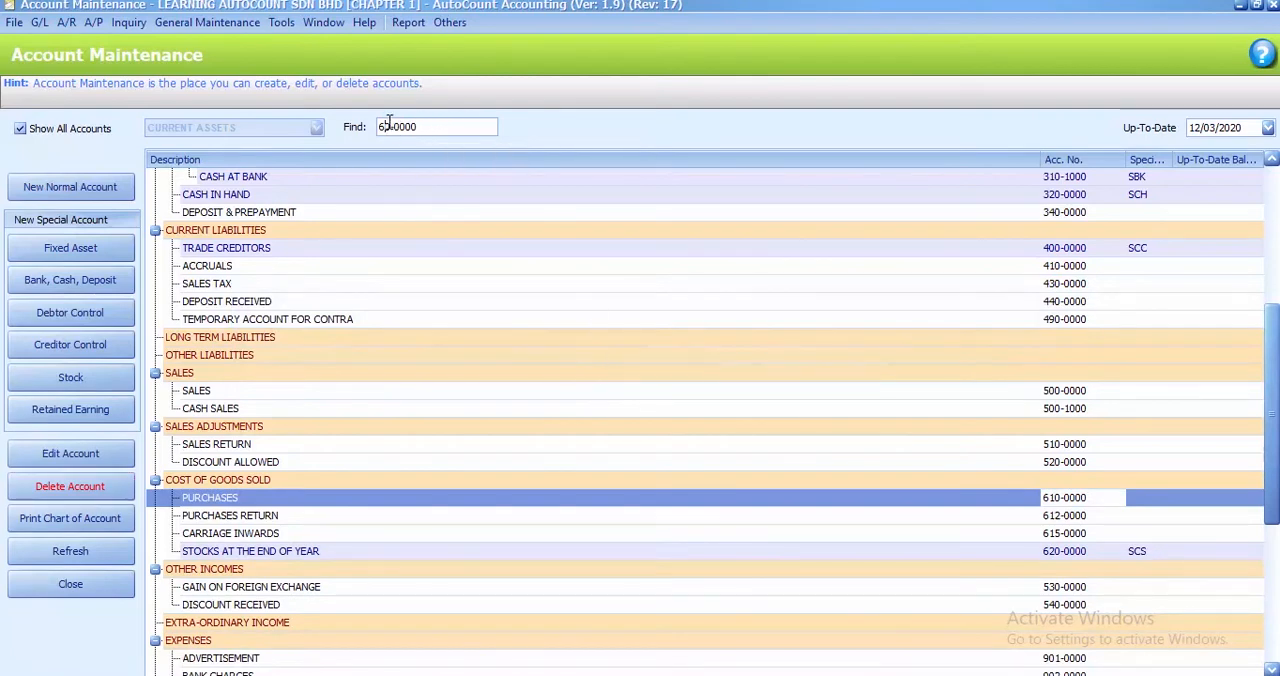
type("2")
key("Return")
scroll(421, 474, "down", 1)
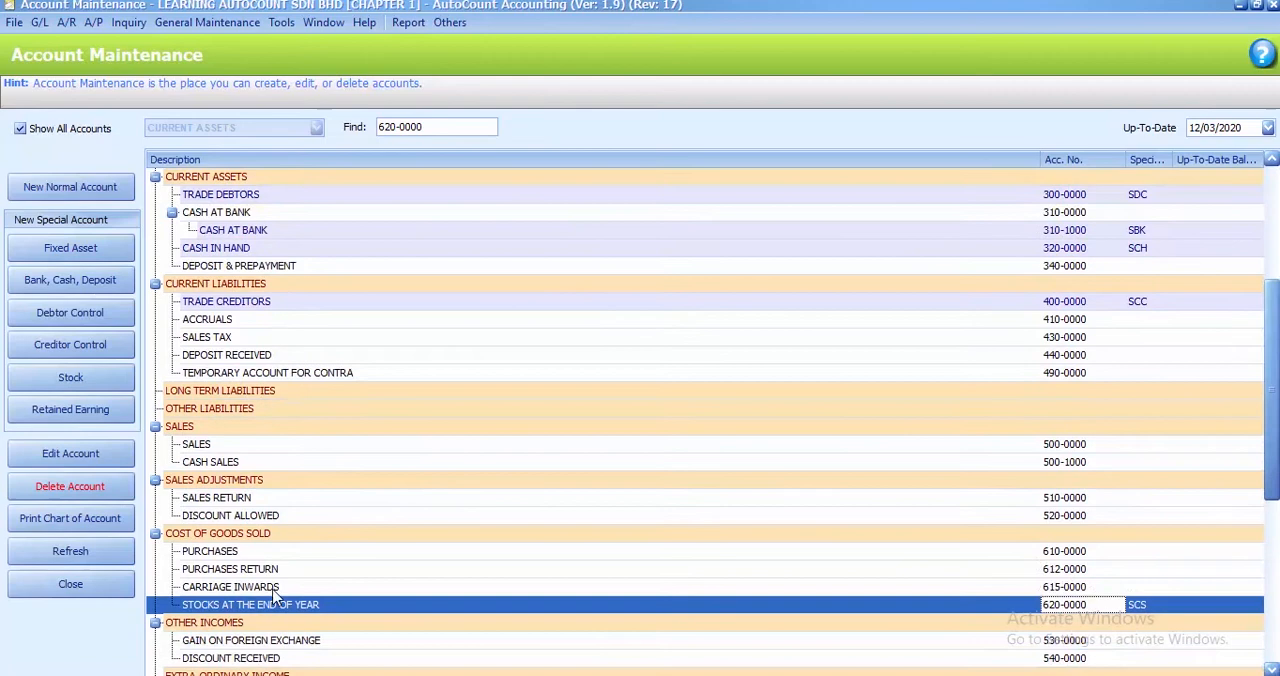
left_click(94, 488)
left_click(603, 369)
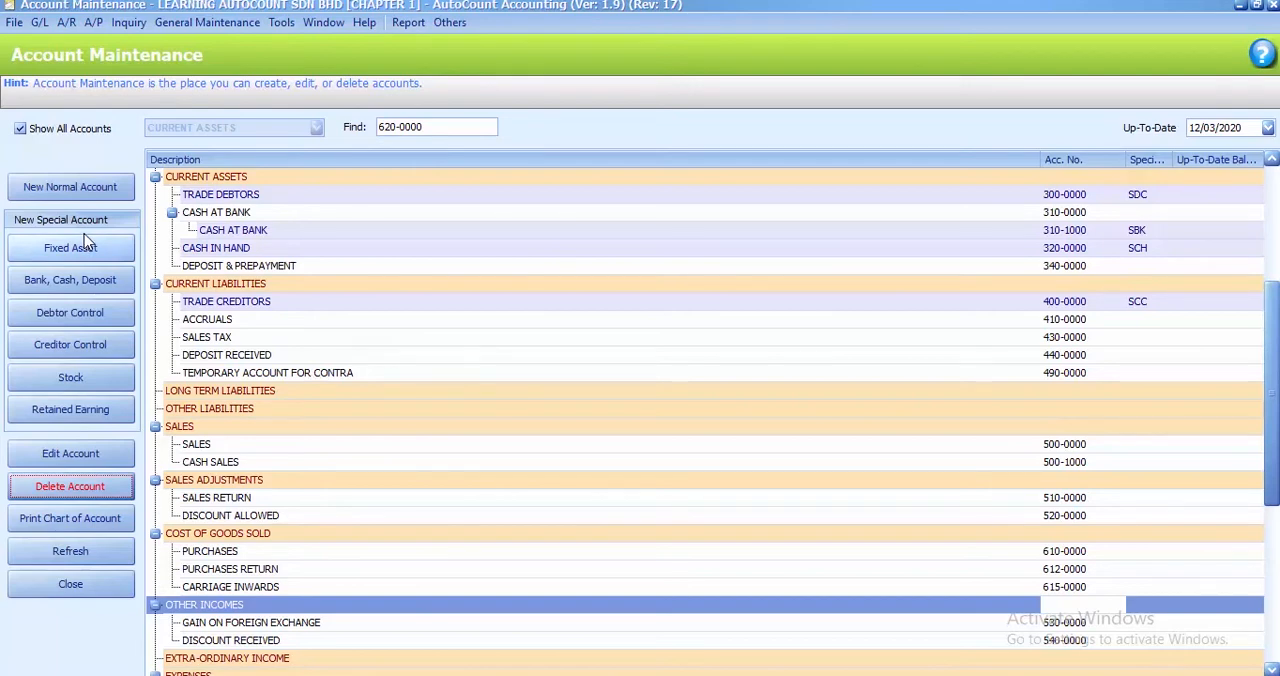
Start a new set of special stock accounts and define the open stock account as 600-0000, STOCK-OPENING
left_click(78, 379)
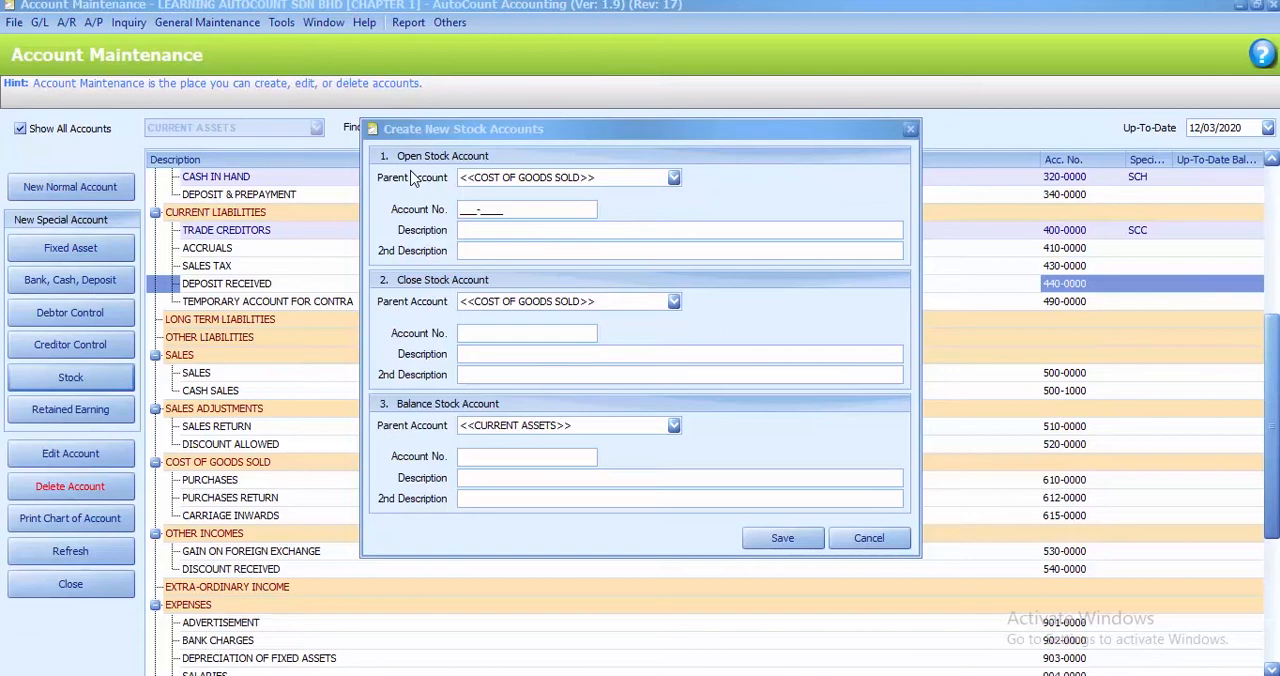
left_click(463, 209)
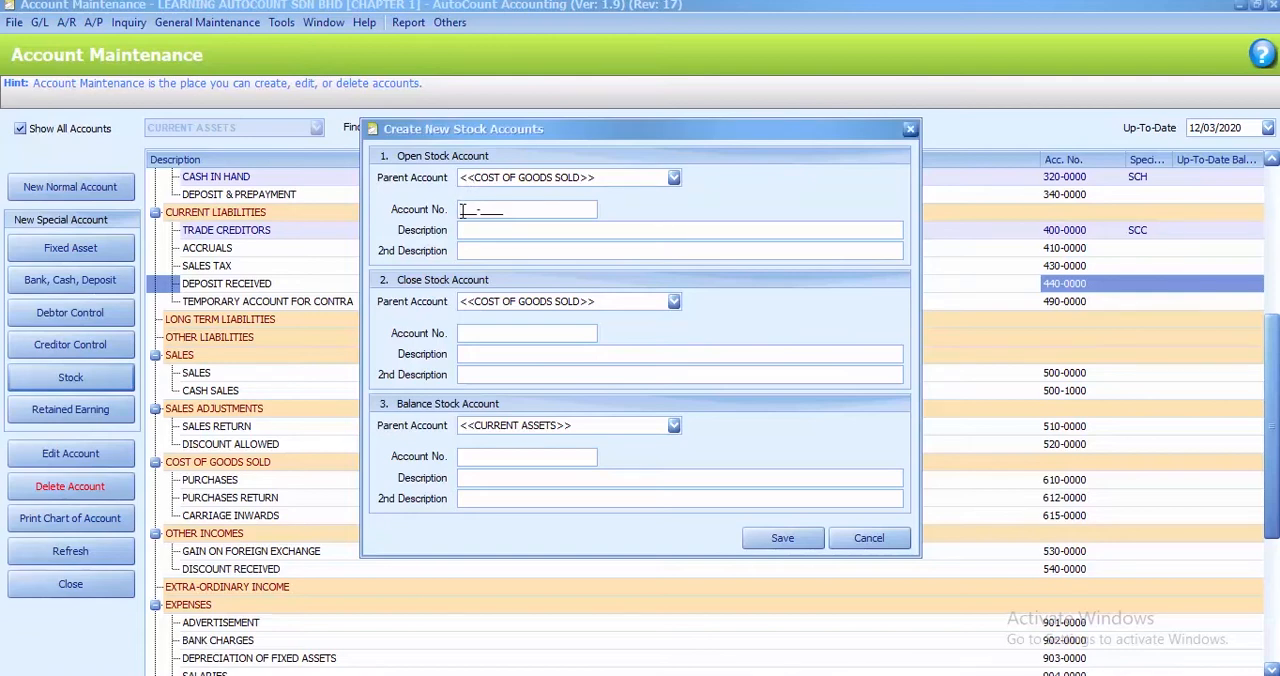
type("60000000")
key("Tab")
type("STOCK-OPENI")
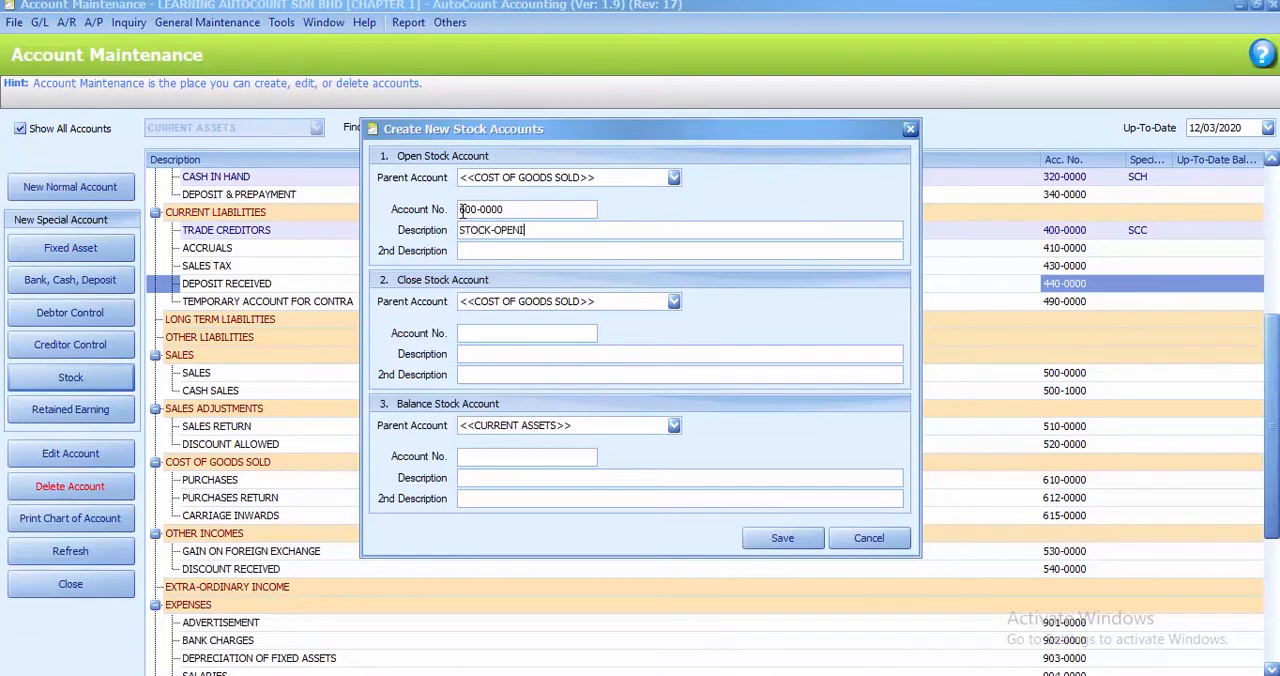
type("NG")
Define the close stock account with number 699-9999 and description STOCK-CLOSING
left_click(464, 335)
type("69999999")
key("Tab")
type("STOCK-CLOSING")
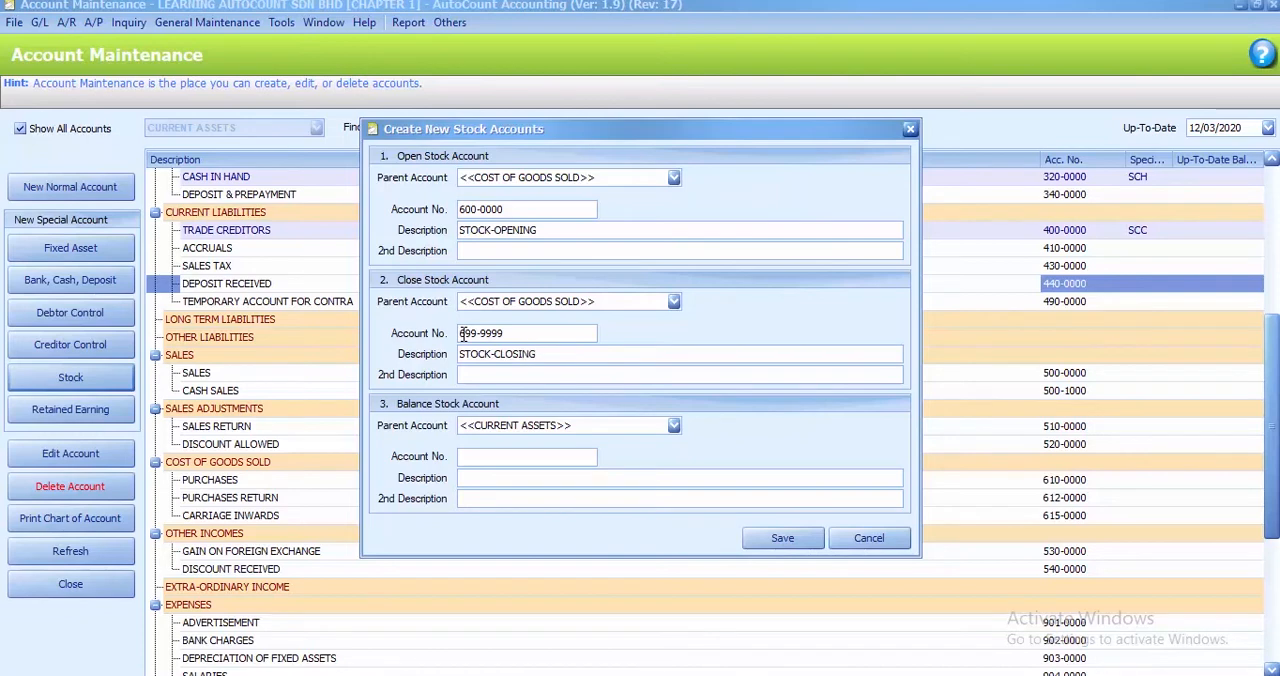
Define the balance stock account as 333-3333 with description STOCK-BS and save the new stock accounts
left_click(462, 457)
type("33333333")
left_click(472, 477)
type("STOCK")
type("-BS")
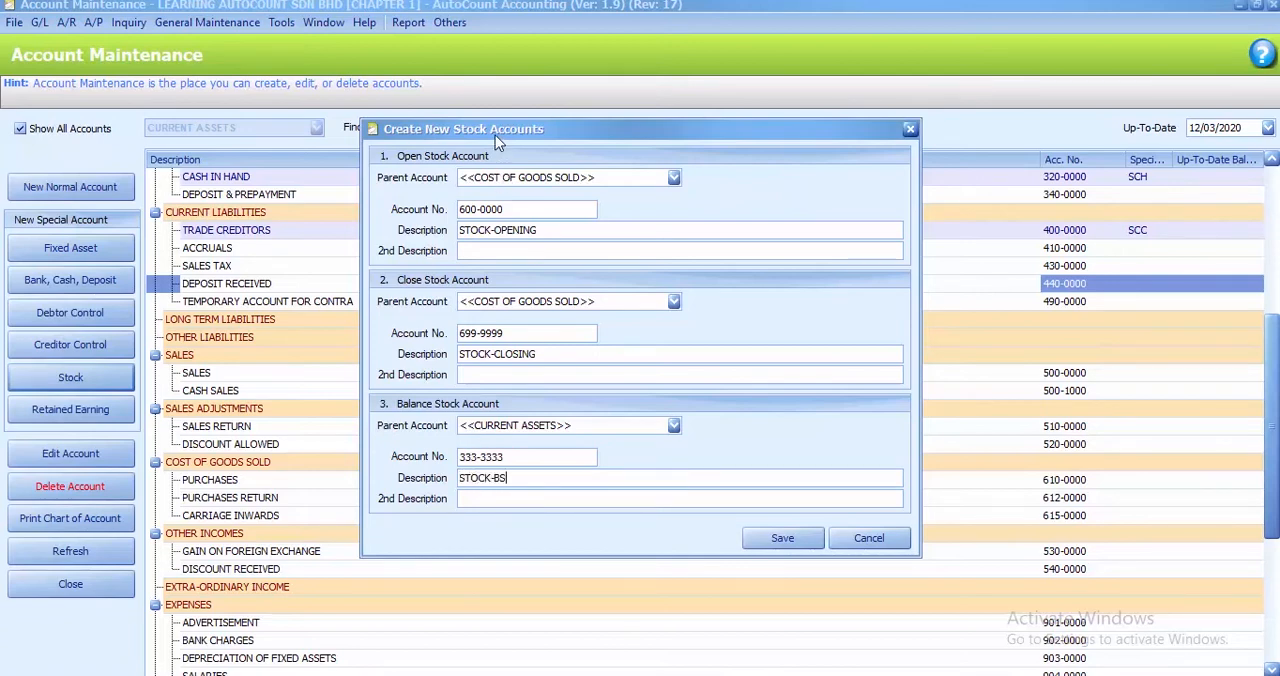
left_click(762, 545)
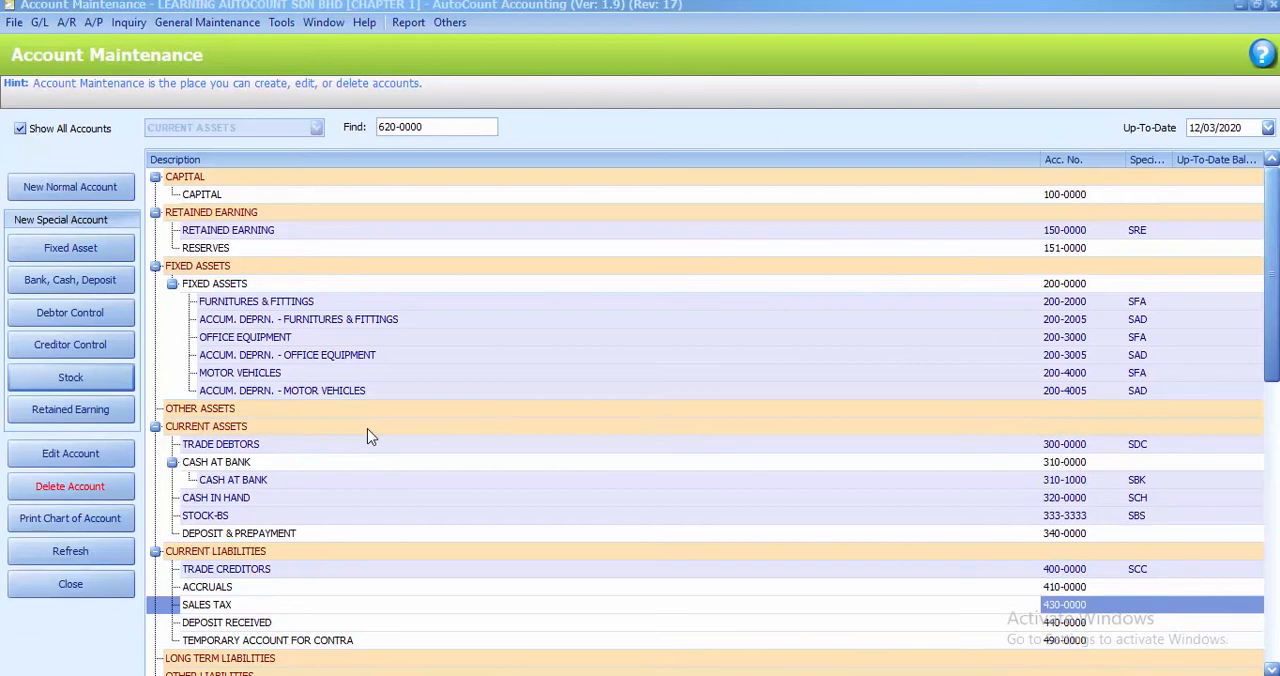
Find the CASH AT BANK sub-account by code 310-1000, searching from the top, and delete it
left_click(432, 131)
left_click_drag(434, 131, 362, 130)
key("Delete")
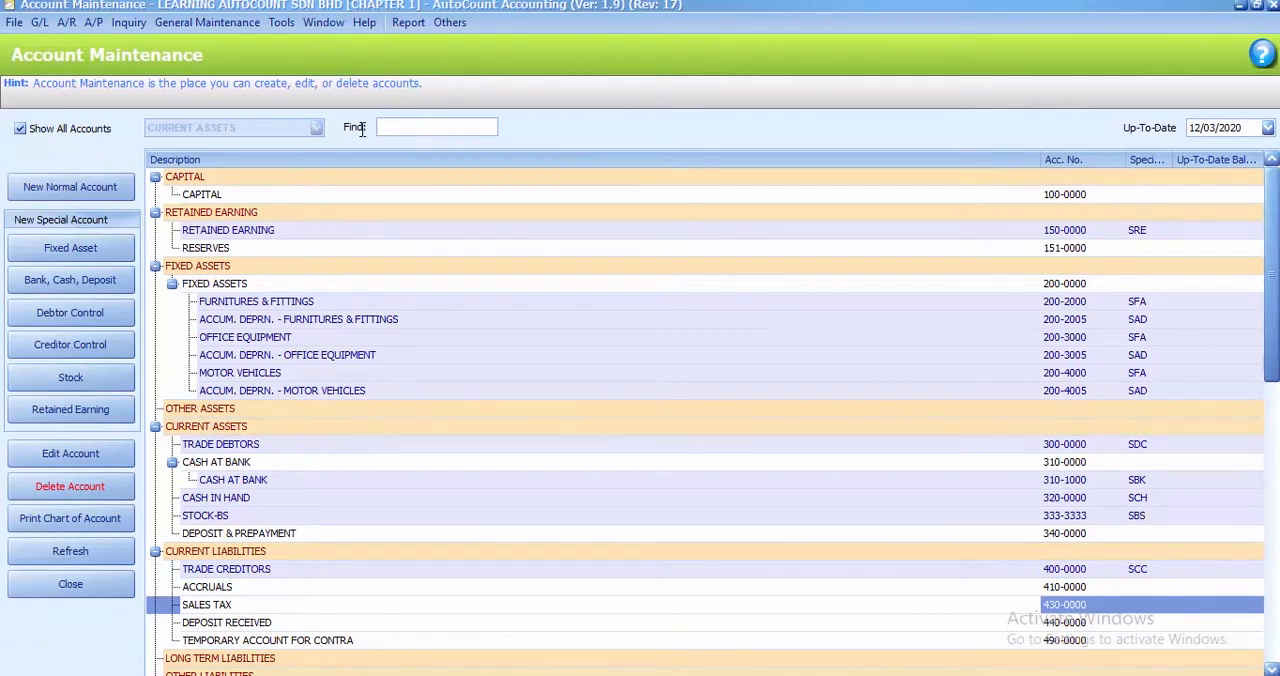
type("310-1000")
key("Return")
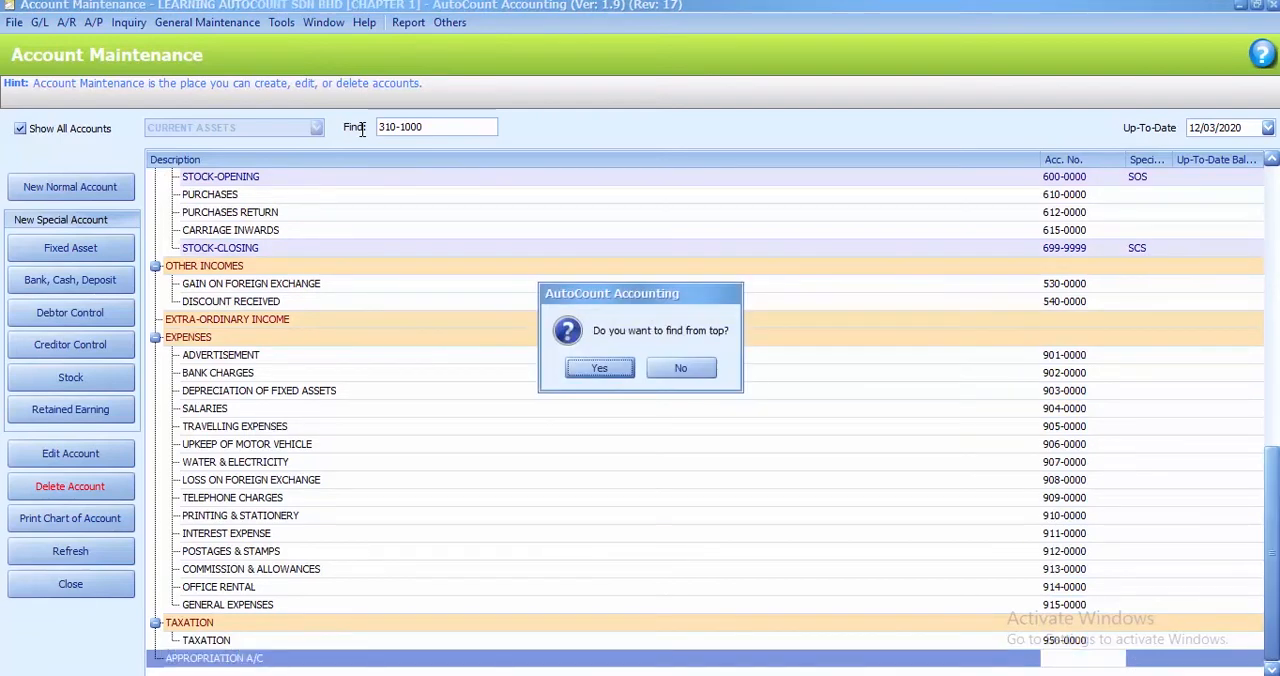
key("Return")
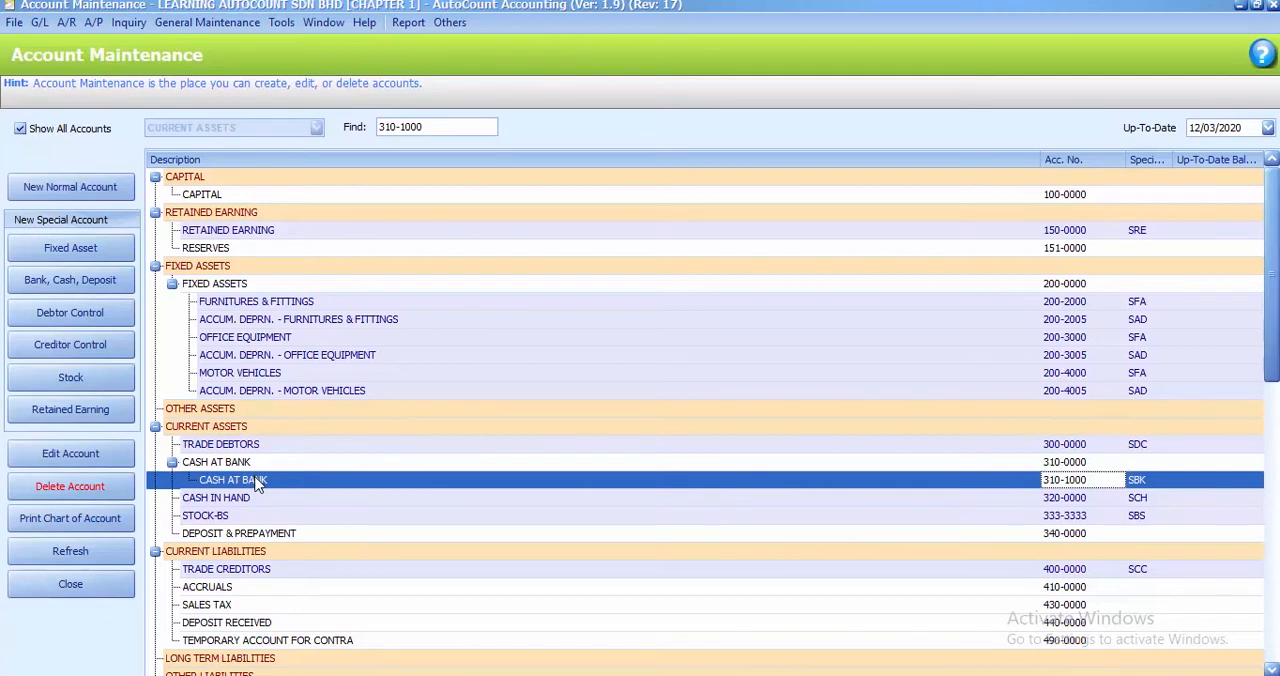
left_click(63, 486)
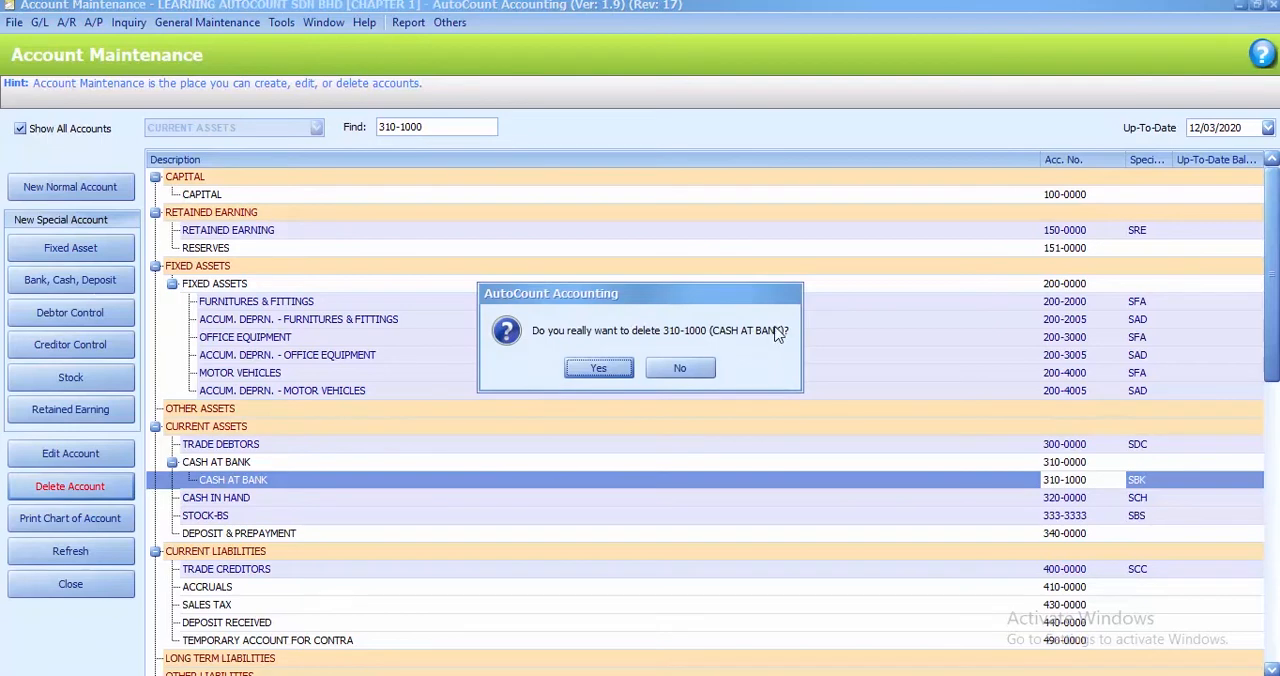
left_click(597, 369)
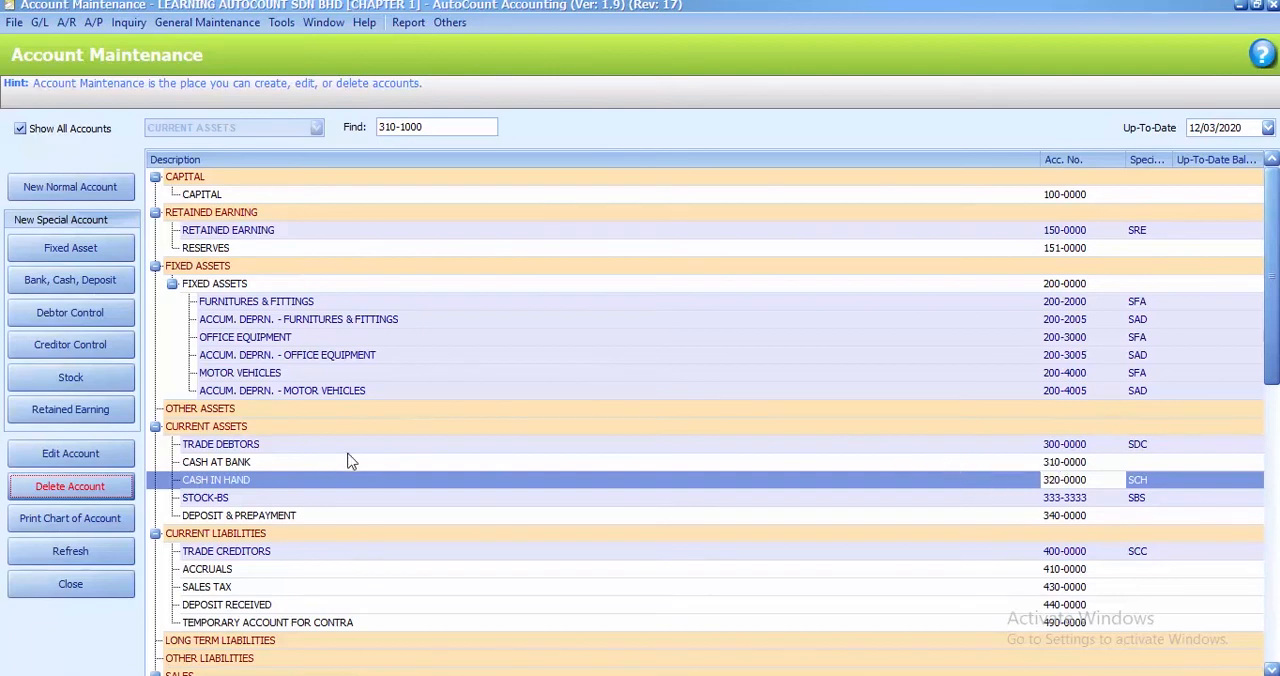
Start a new bank account under the CASH AT BANK parent with number 310-MBB1 and description MBB-KL
left_click(216, 464)
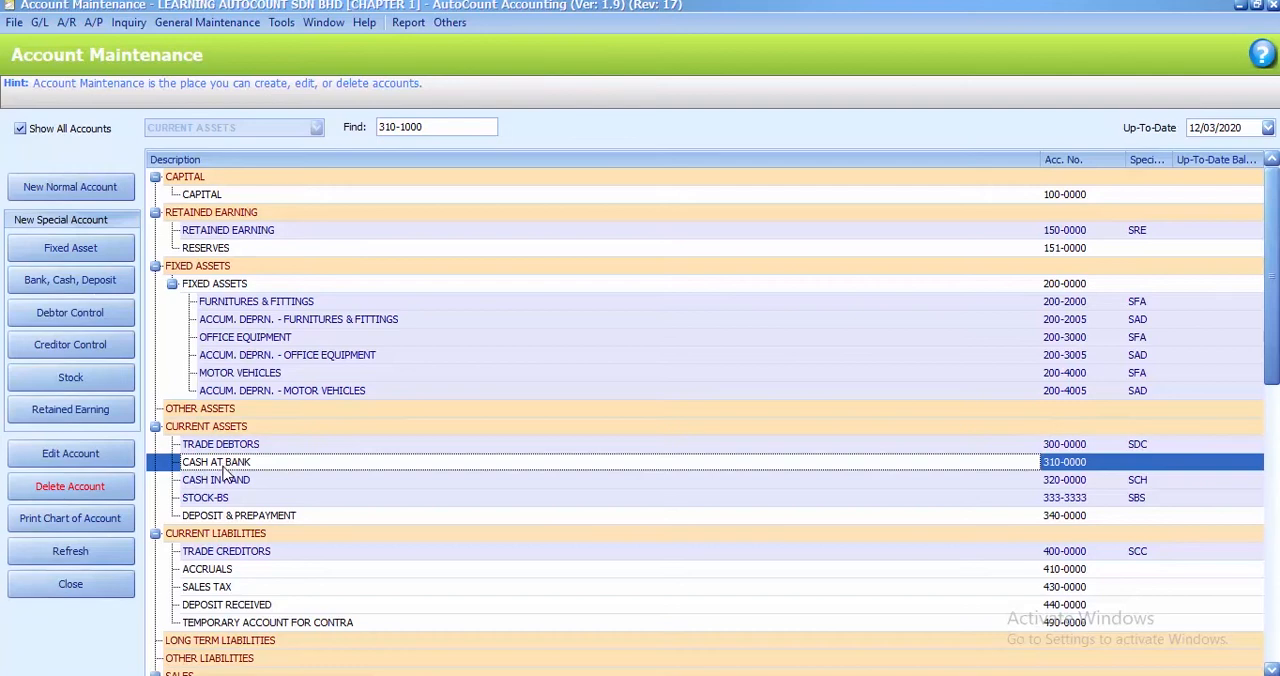
left_click(76, 275)
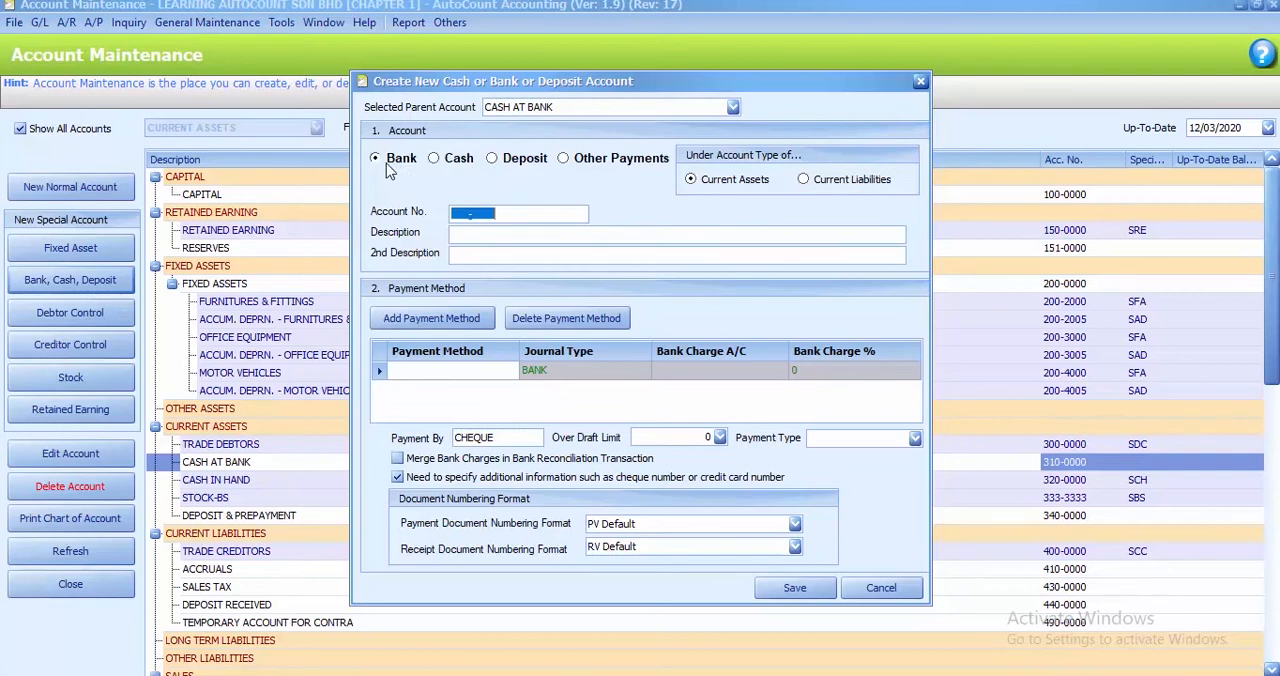
left_click(453, 216)
type("310-MBB1")
left_click(464, 232)
type("mbb-kl")
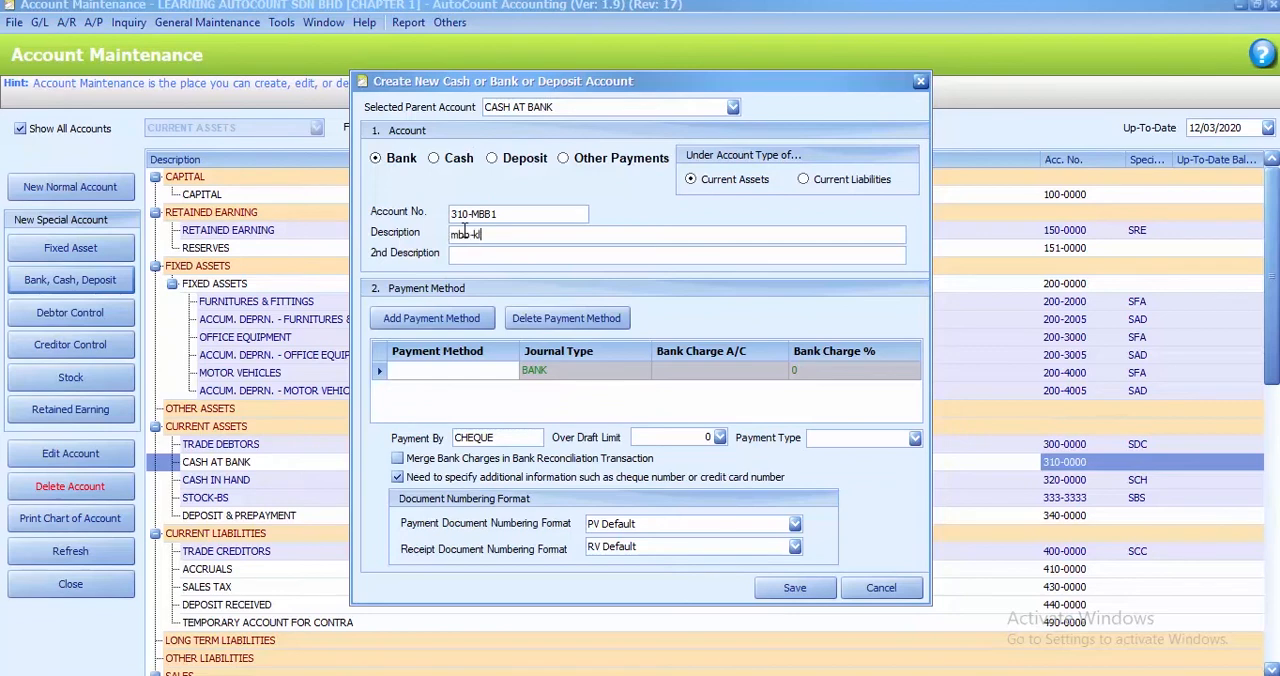
key("BackSpace")
key("BackSpace")
key("BackSpace")
key("BackSpace")
type("MBB-KL")
Name the bank account's first payment method MB-CHEQUE and set its payment type to Cheque
left_click(416, 374)
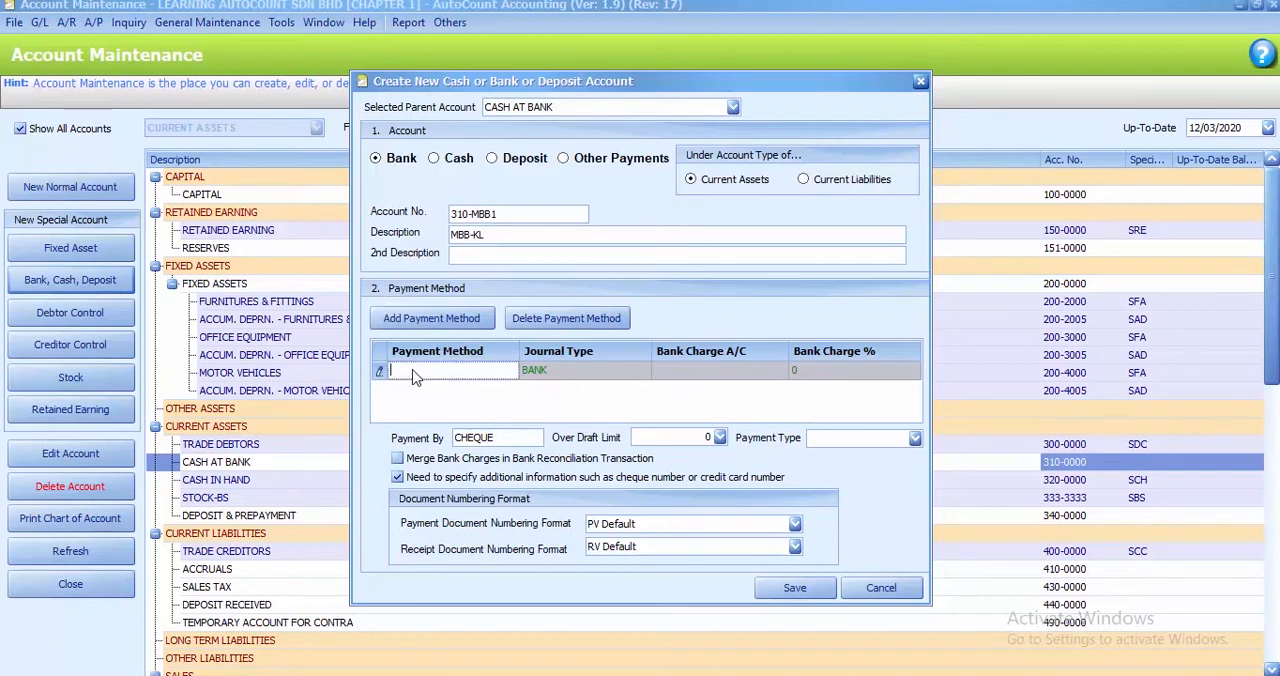
type("MB-CHEQUE")
left_click(914, 438)
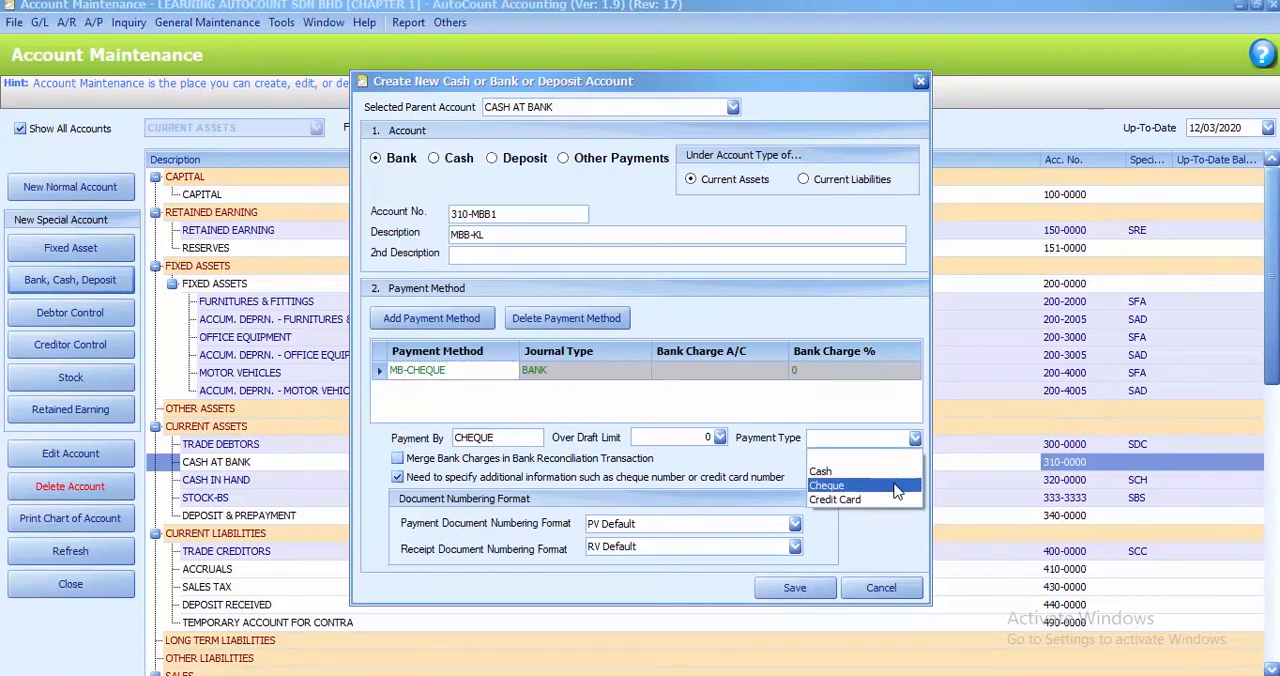
left_click(897, 486)
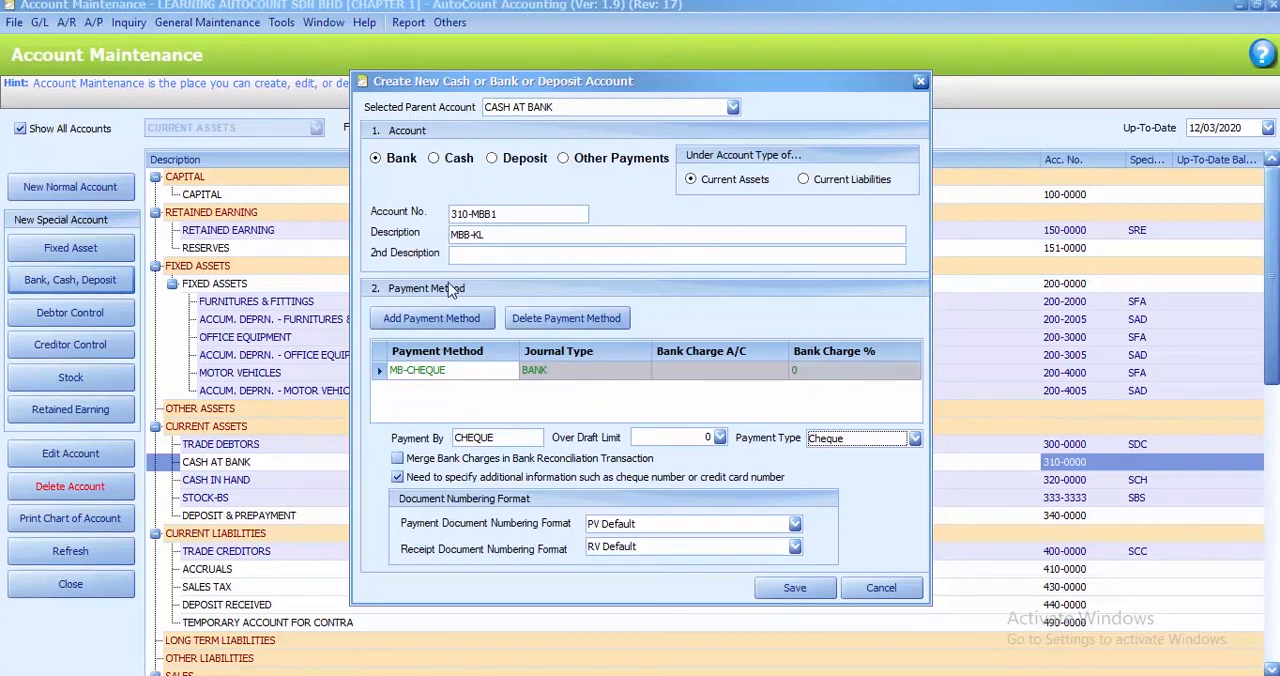
Add a second payment method to the MBB-KL account and name it MB-CCARD
left_click(390, 328)
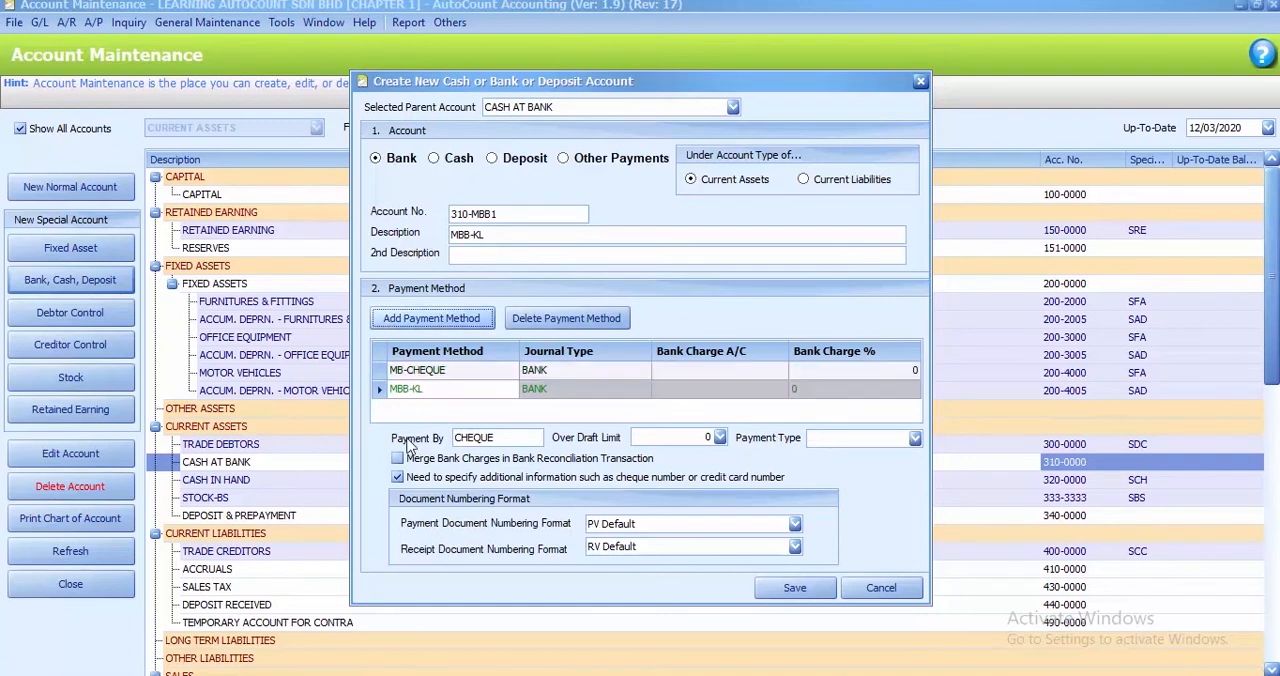
left_click(431, 396)
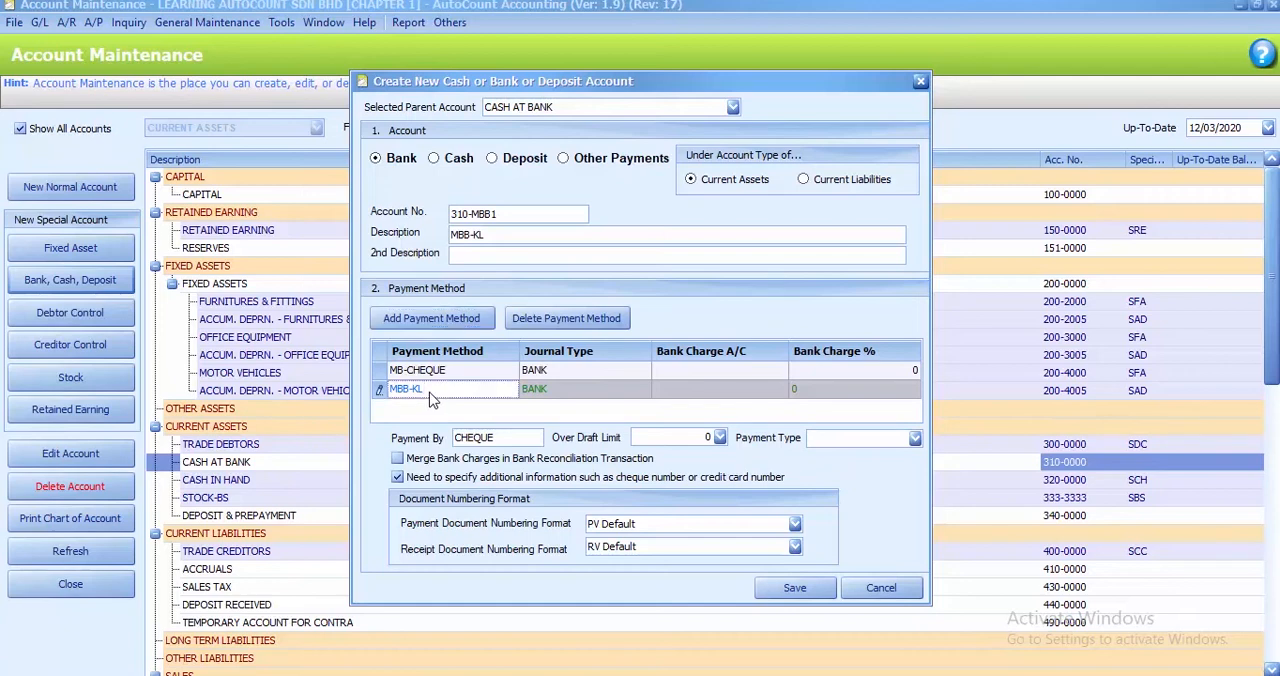
key("BackSpace")
key("BackSpace")
key("BackSpace")
key("BackSpace")
key("BackSpace")
key("BackSpace")
type("MB-CCARD")
Set the MB-CCARD method to payment by CCARD with payment type Credit Card, and save the bank account
left_click(498, 437)
key("BackSpace")
key("BackSpace")
key("BackSpace")
key("BackSpace")
key("BackSpace")
key("BackSpace")
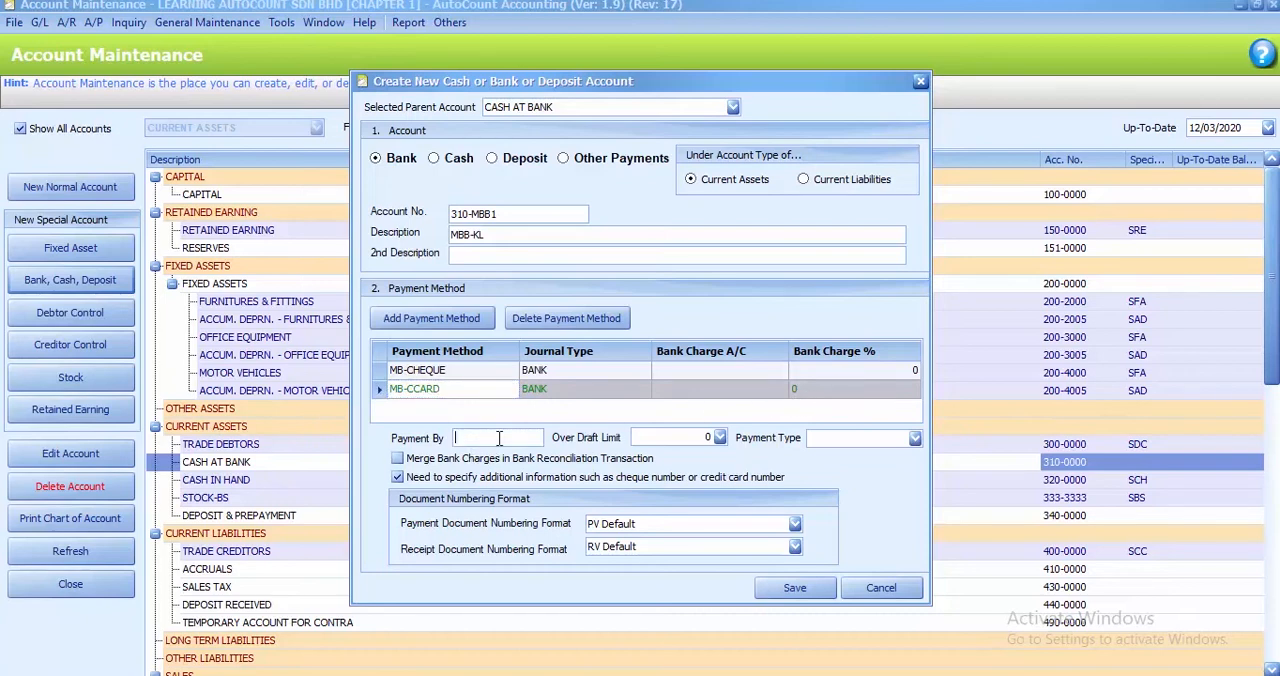
type("CCARD")
left_click(915, 440)
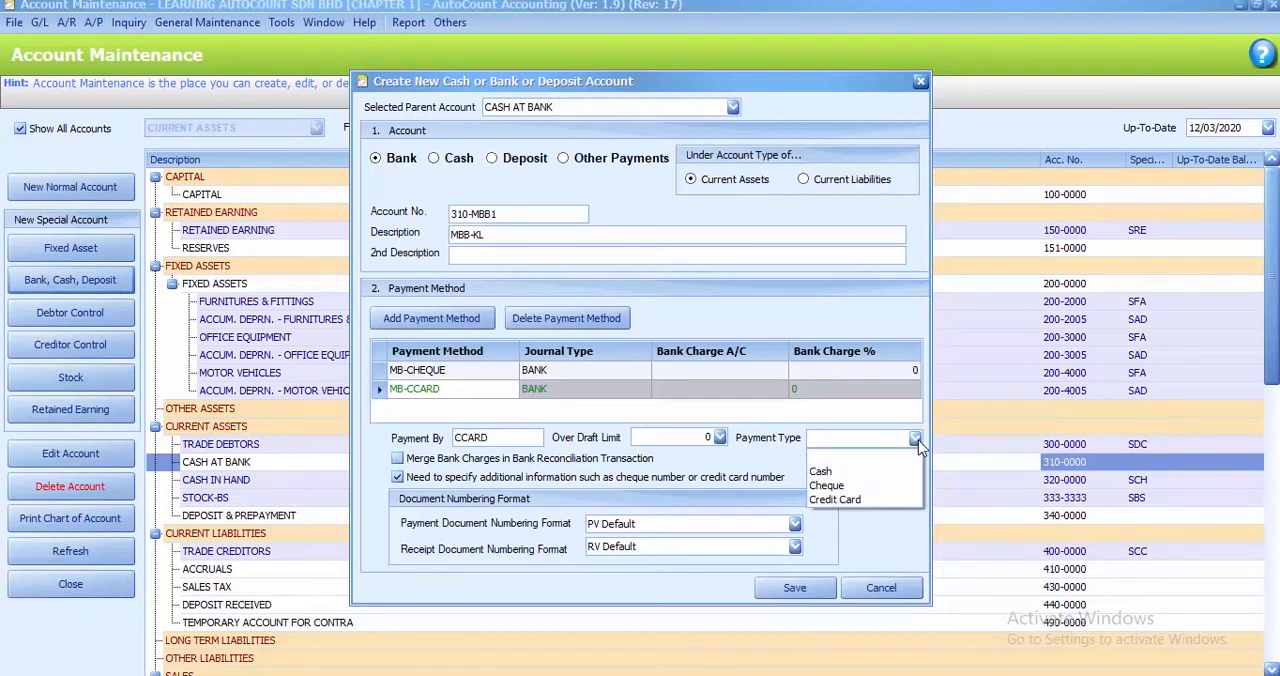
left_click(812, 499)
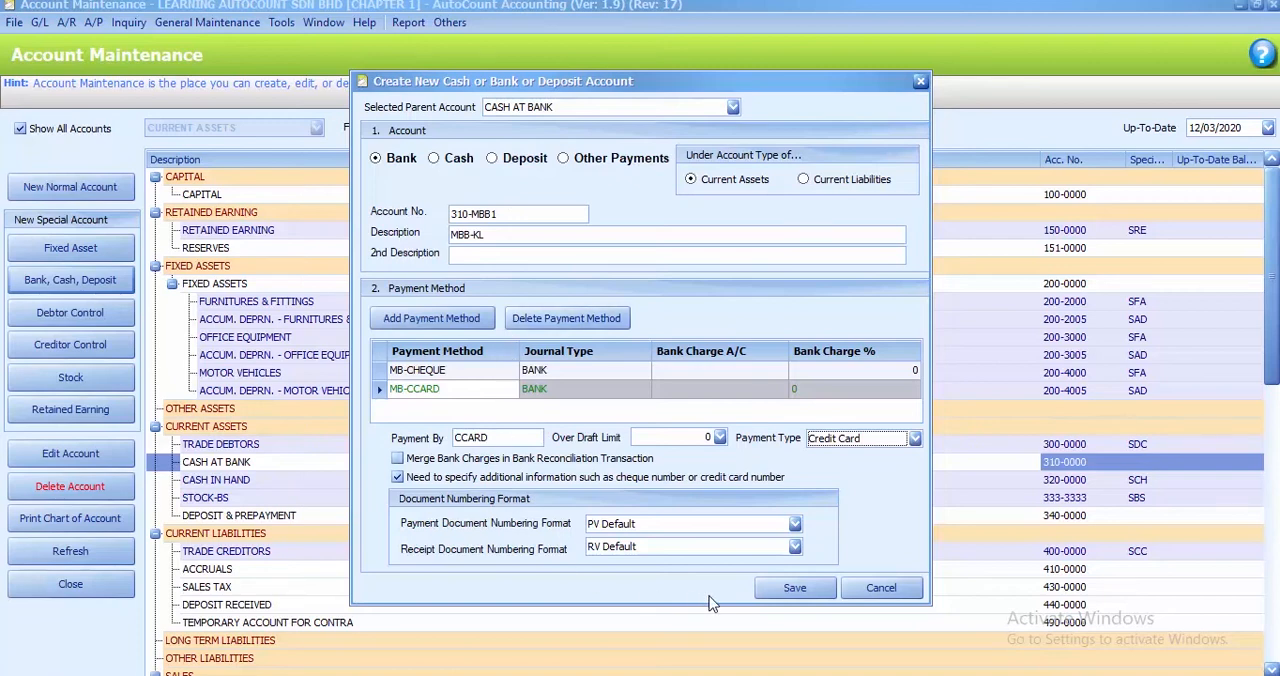
left_click(795, 589)
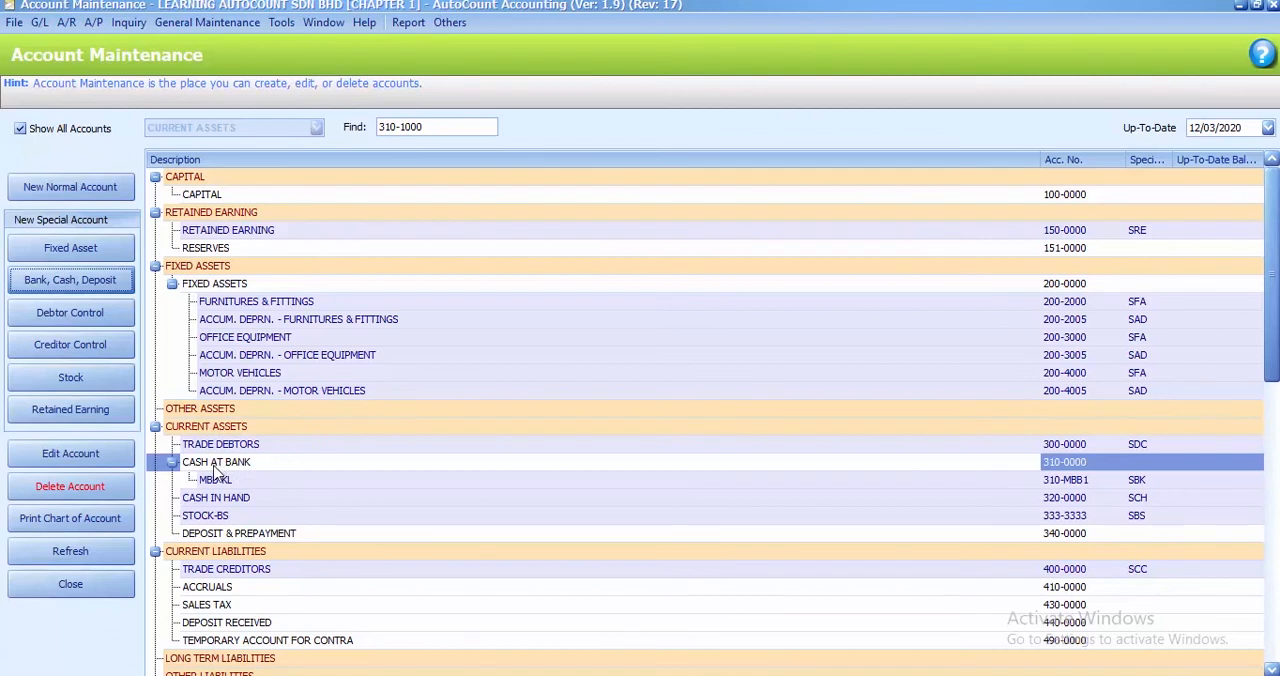
Start another bank account under CASH AT BANK with number 310-PBB1 and description PBB-PJ
left_click(84, 282)
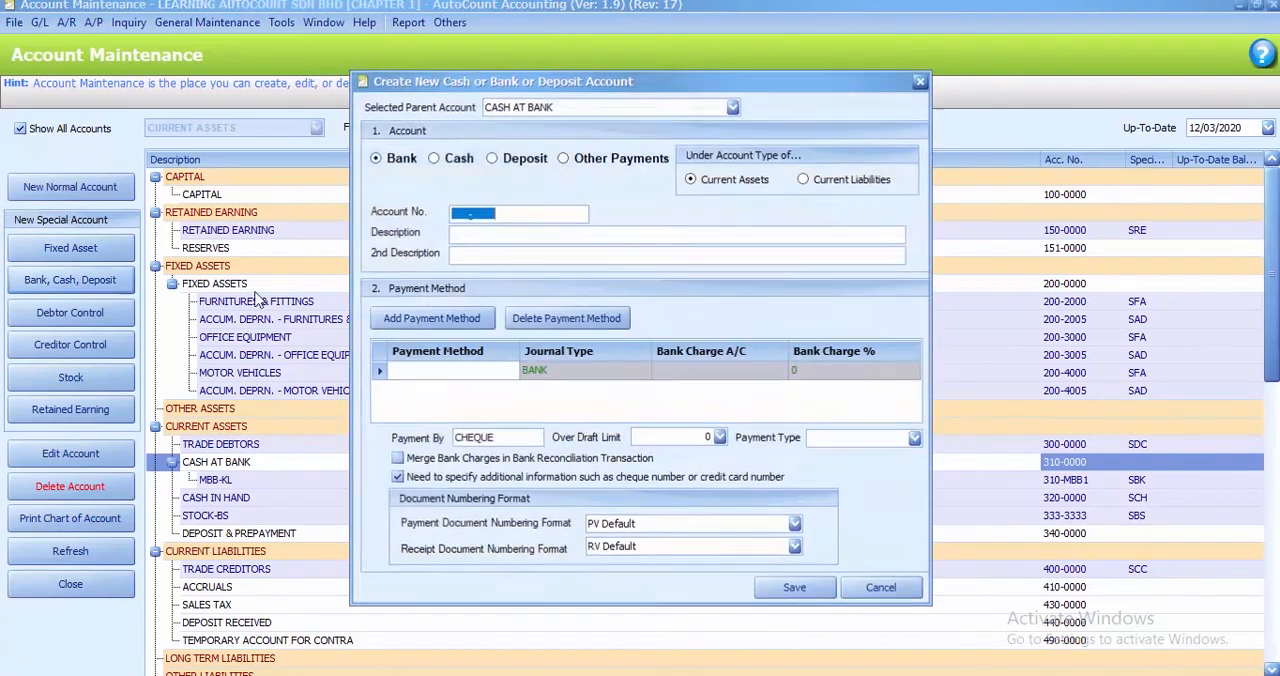
left_click(453, 212)
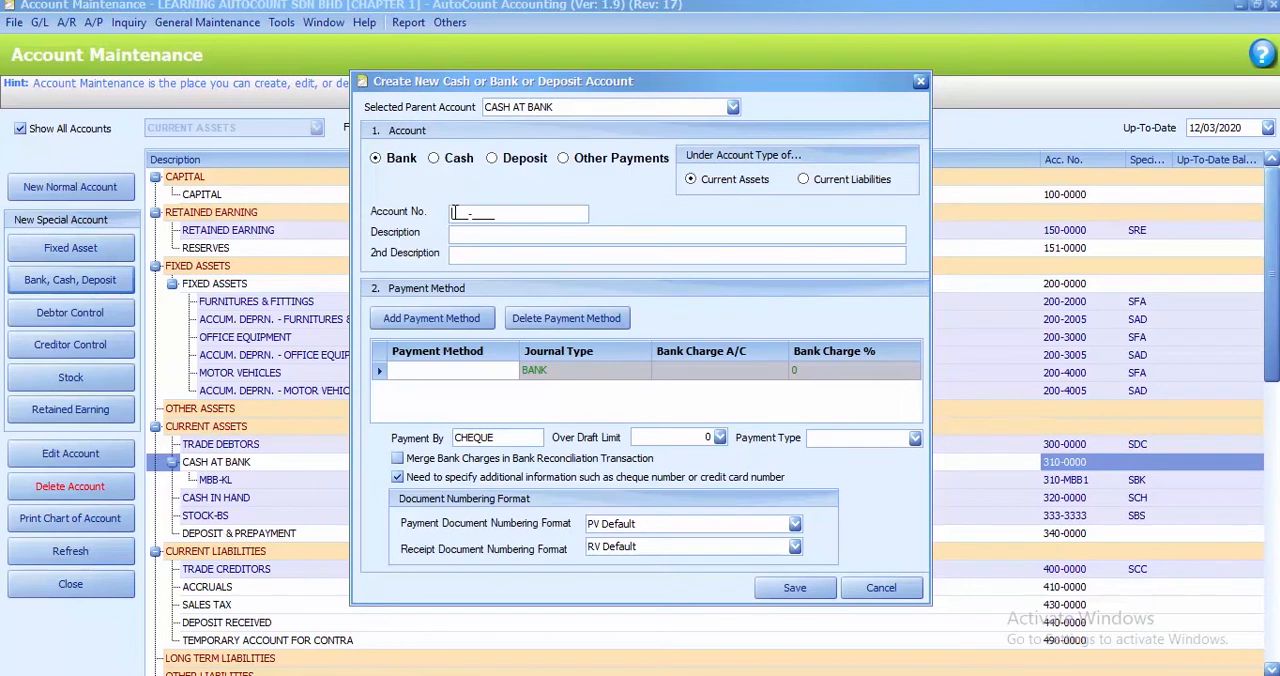
type("310-PBB1")
left_click(471, 238)
type("PBB-PJ")
Name the new bank account's payment method PBB-PJ, set its payment type to Cheque, and save the account
left_click(445, 376)
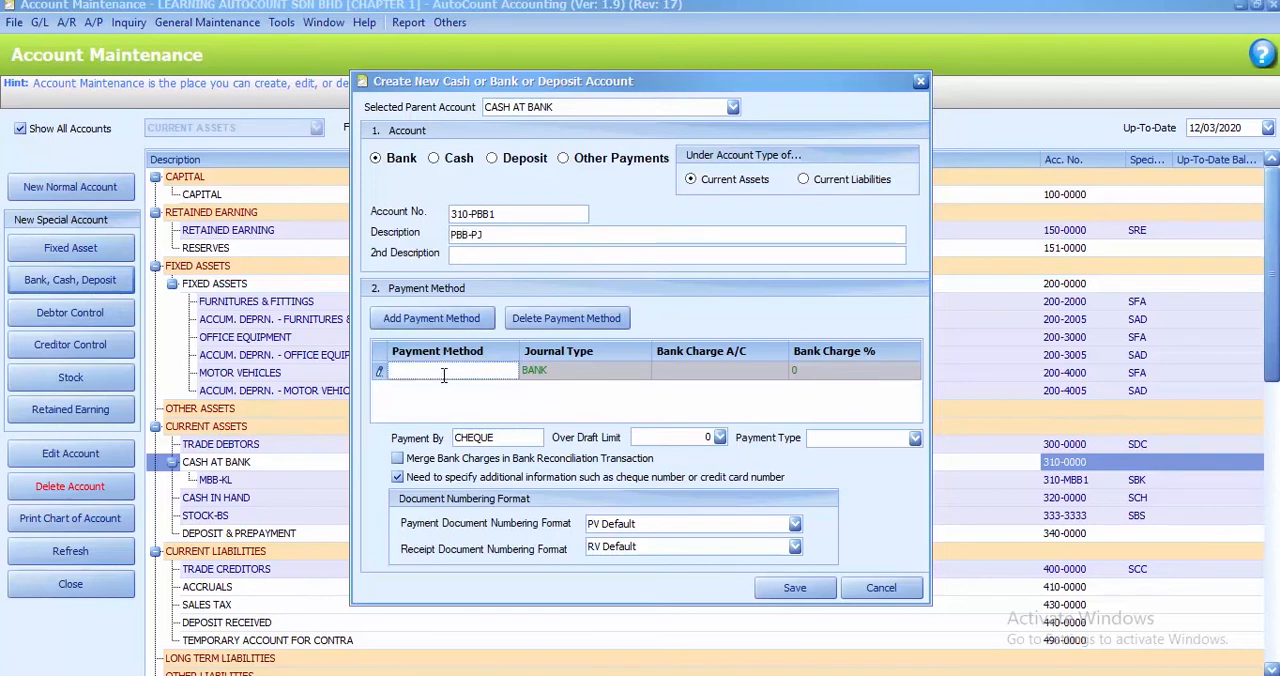
type("PBB-PJ")
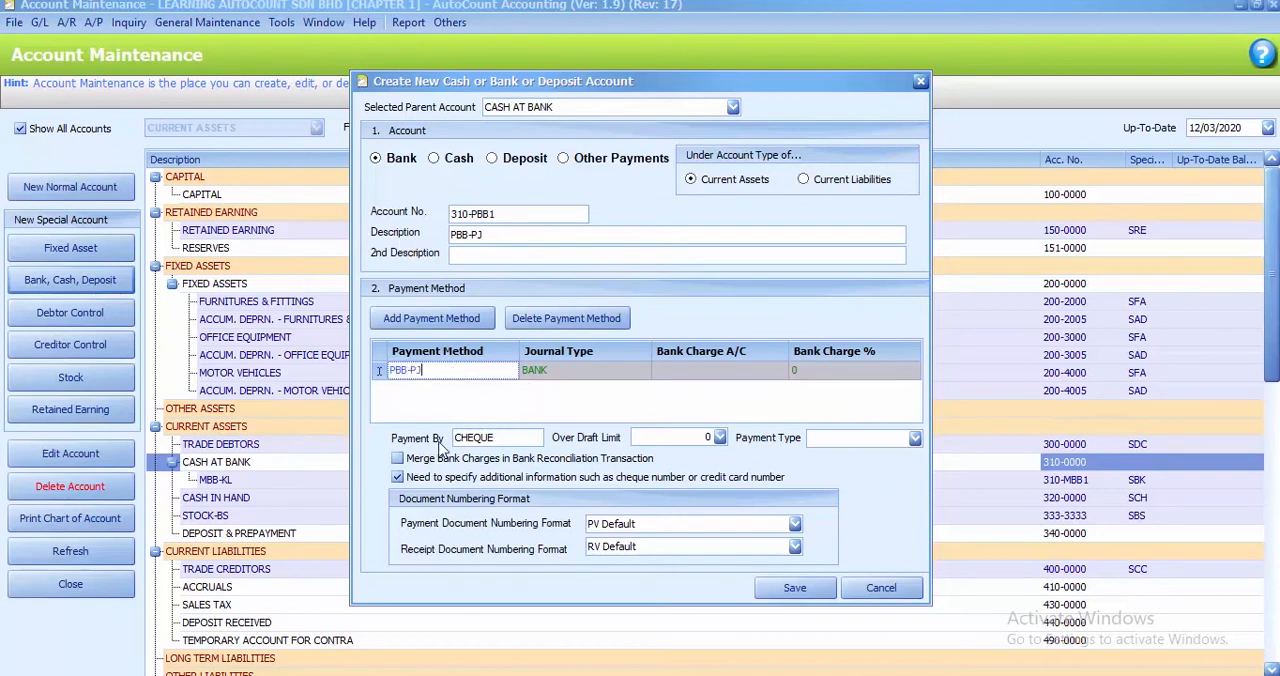
left_click(846, 446)
left_click(838, 486)
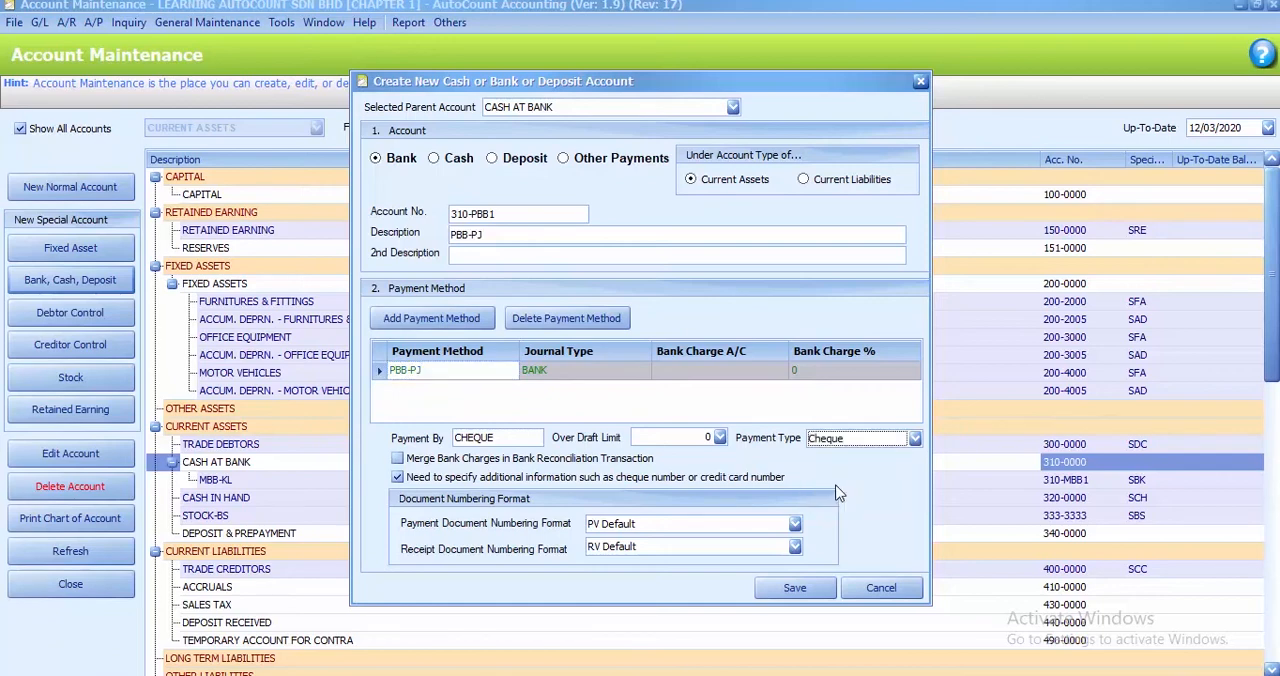
left_click(780, 592)
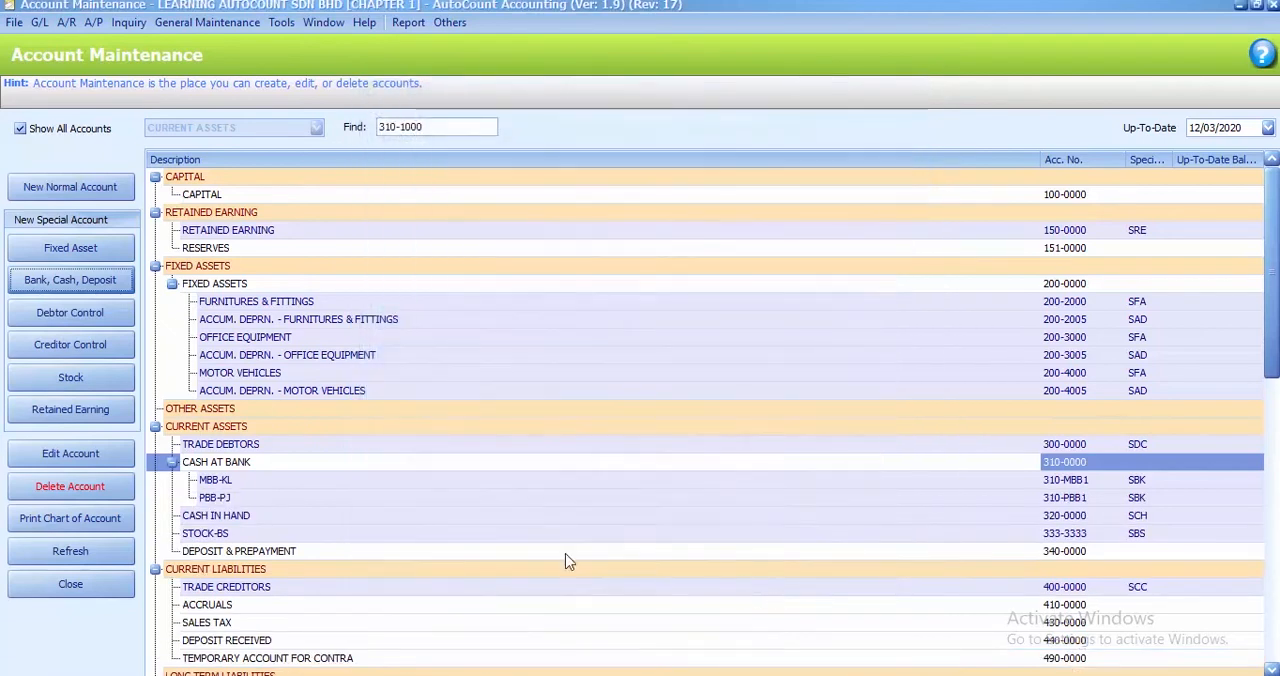
Start another bank account under CASH AT BANK with number 310-CIMB and description CIMB-KL
left_click(80, 290)
left_click(453, 216)
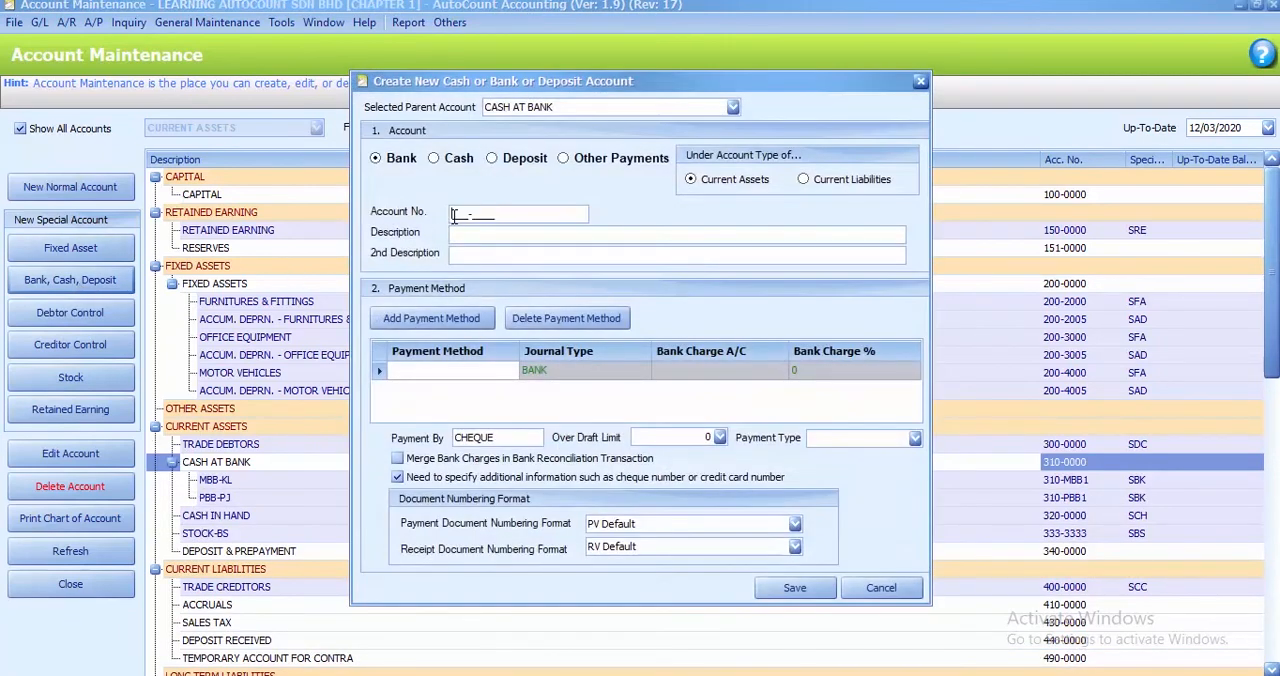
type("310-CIMB")
left_click(453, 232)
type("CIMB-KL")
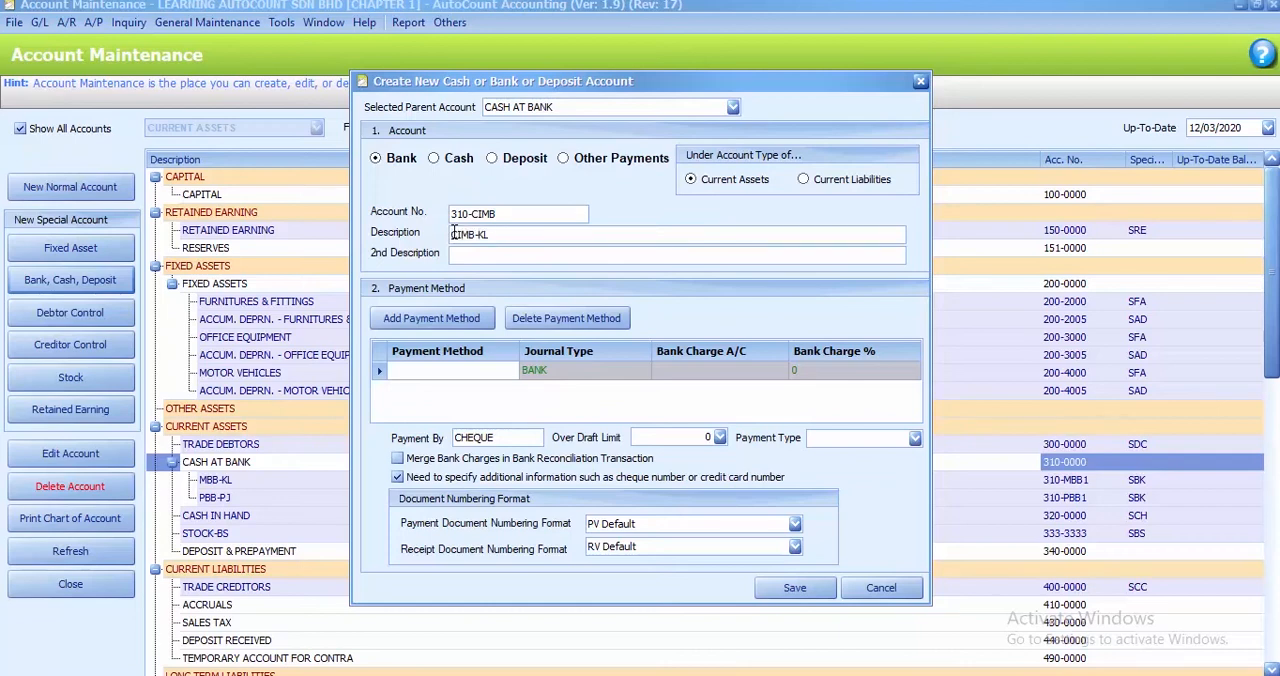
Name the new bank account's payment method CIMB-KL, set its payment type to Cheque, and save the account
left_click(414, 372)
type("C")
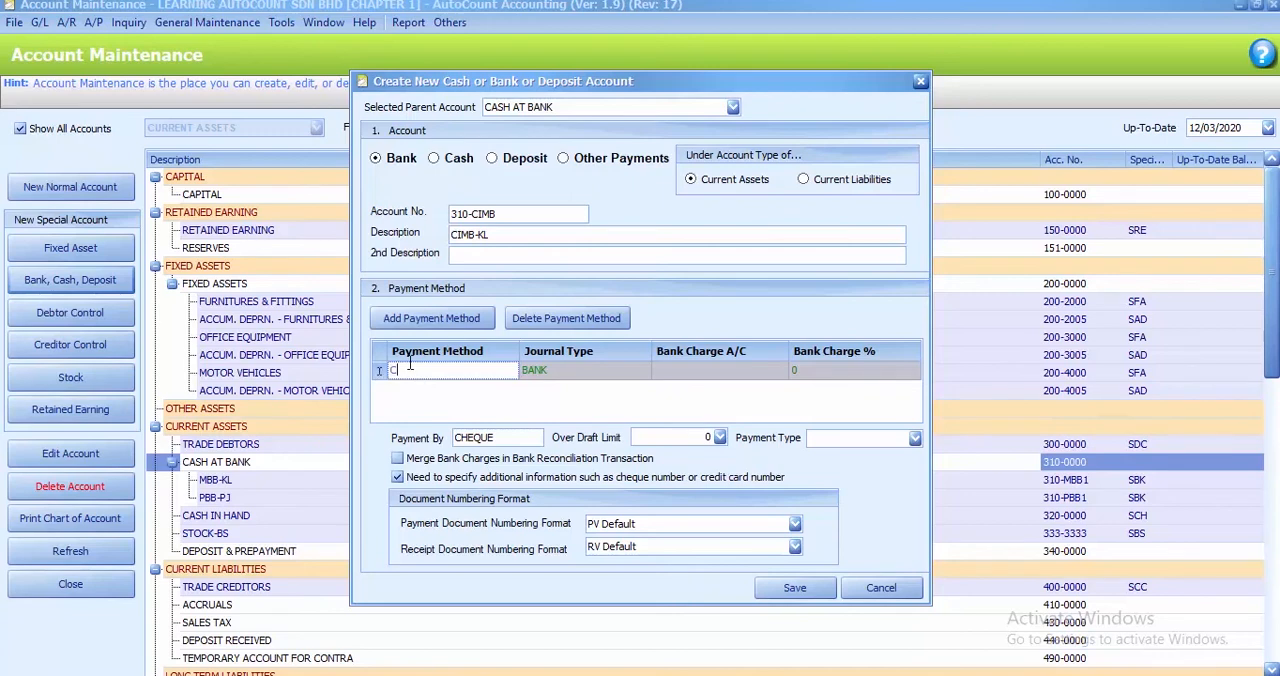
type("IMB-KL")
left_click(914, 438)
left_click(857, 485)
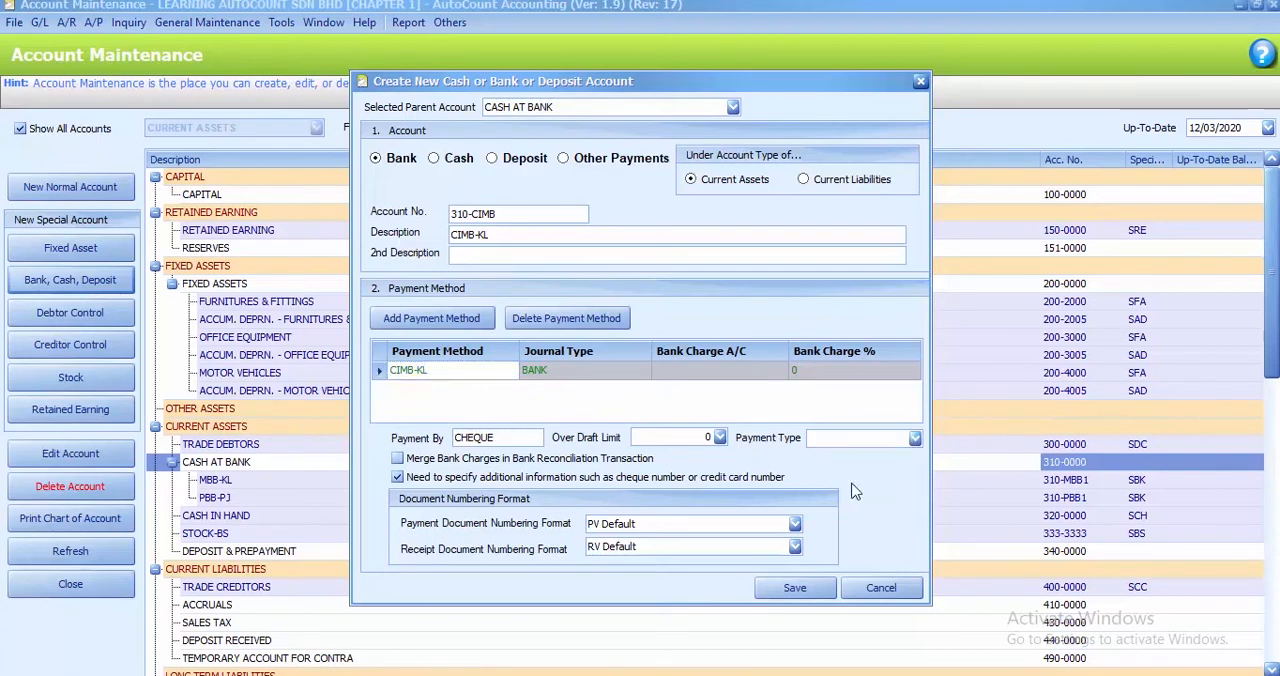
left_click(793, 589)
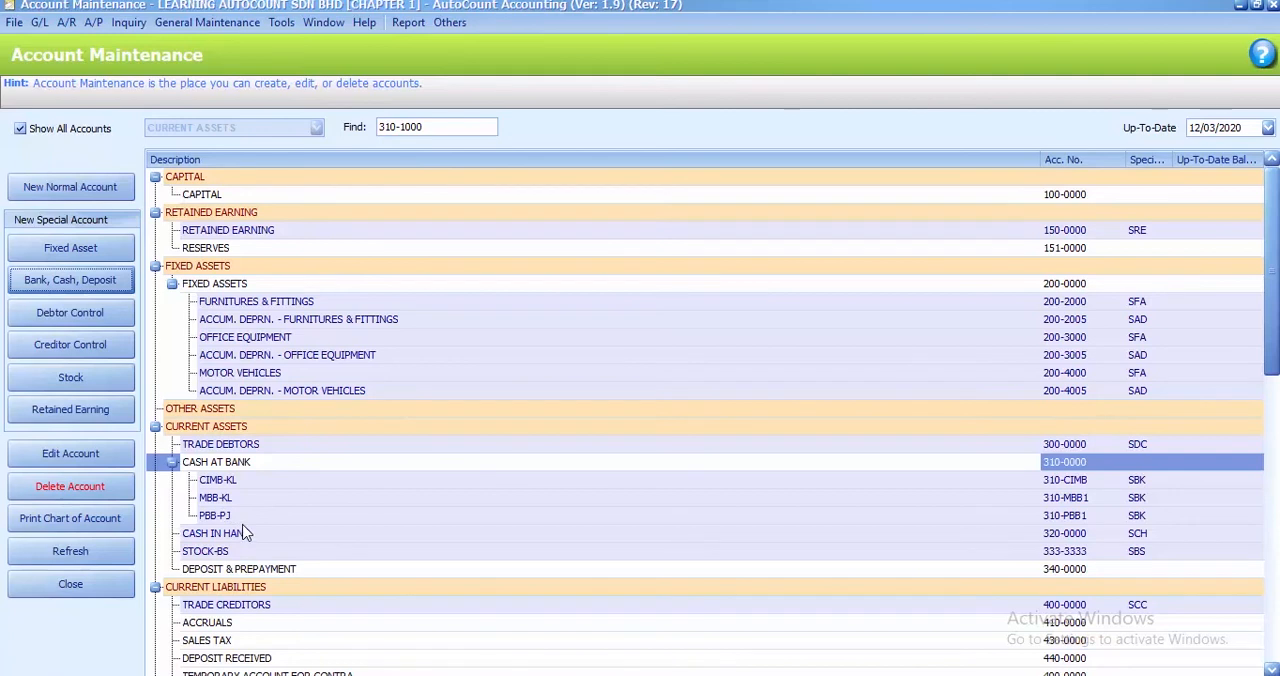
left_click(783, 675)
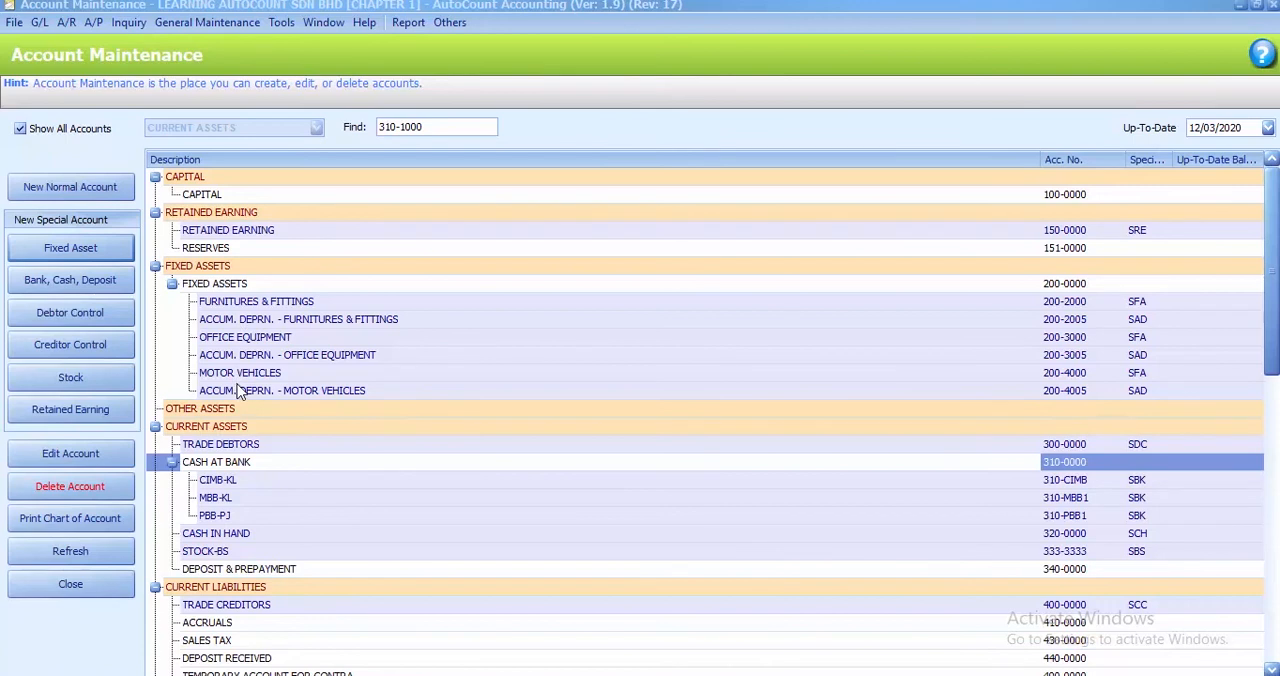
Start a new special fixed asset account under FIXED ASSETS with number 200-5000 and description ICT & COMPUTER
left_click(248, 286)
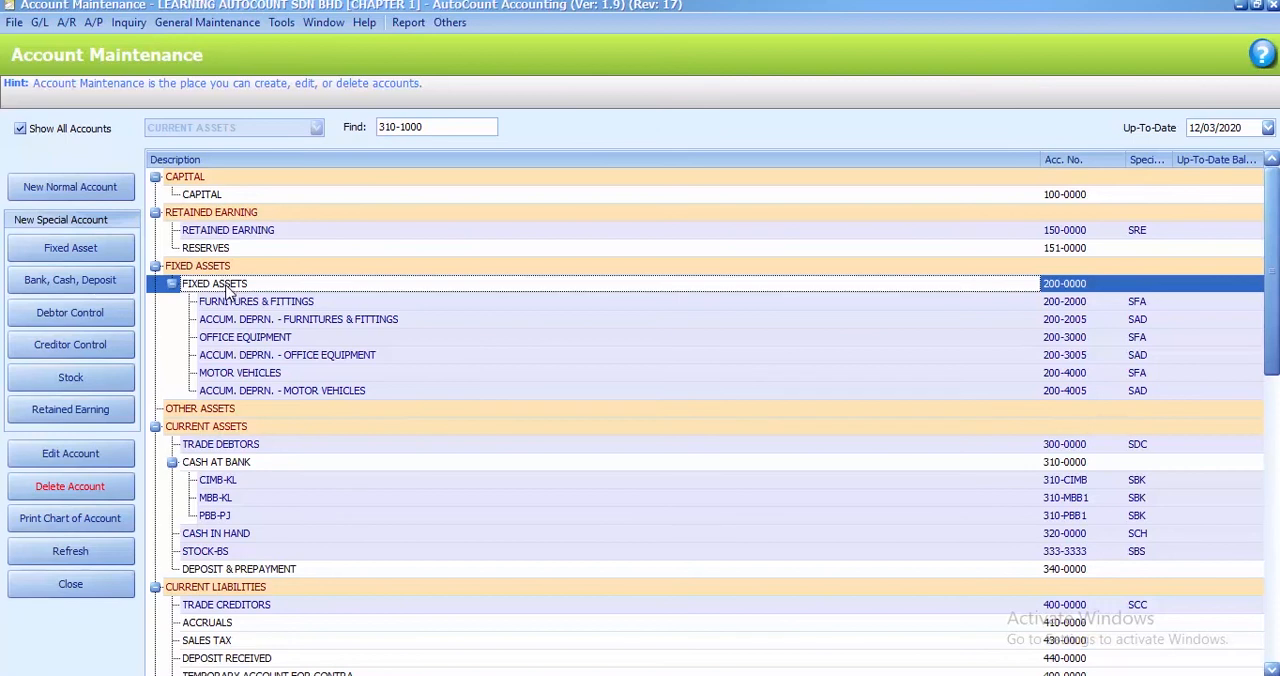
left_click(80, 254)
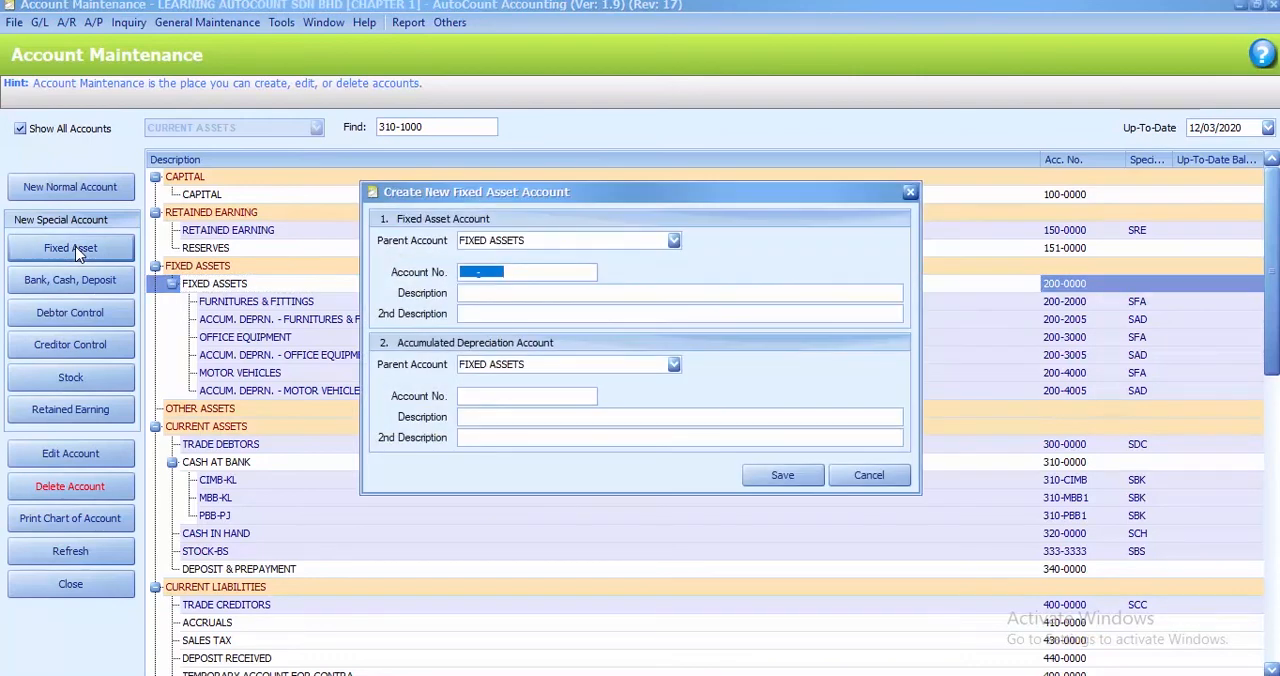
left_click(462, 275)
type("200-5000")
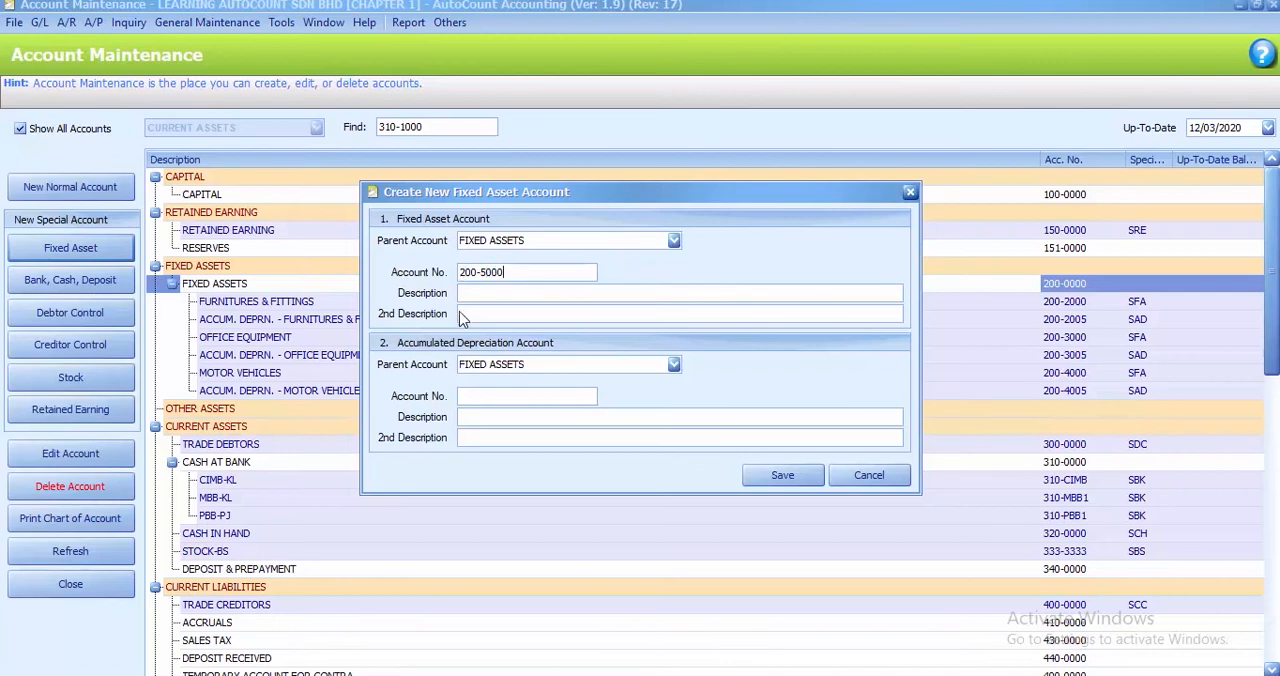
left_click(471, 296)
type("ICT & COMPUTER")
Number the matching accumulated depreciation account 200-5005 and save both fixed asset accounts
left_click(462, 398)
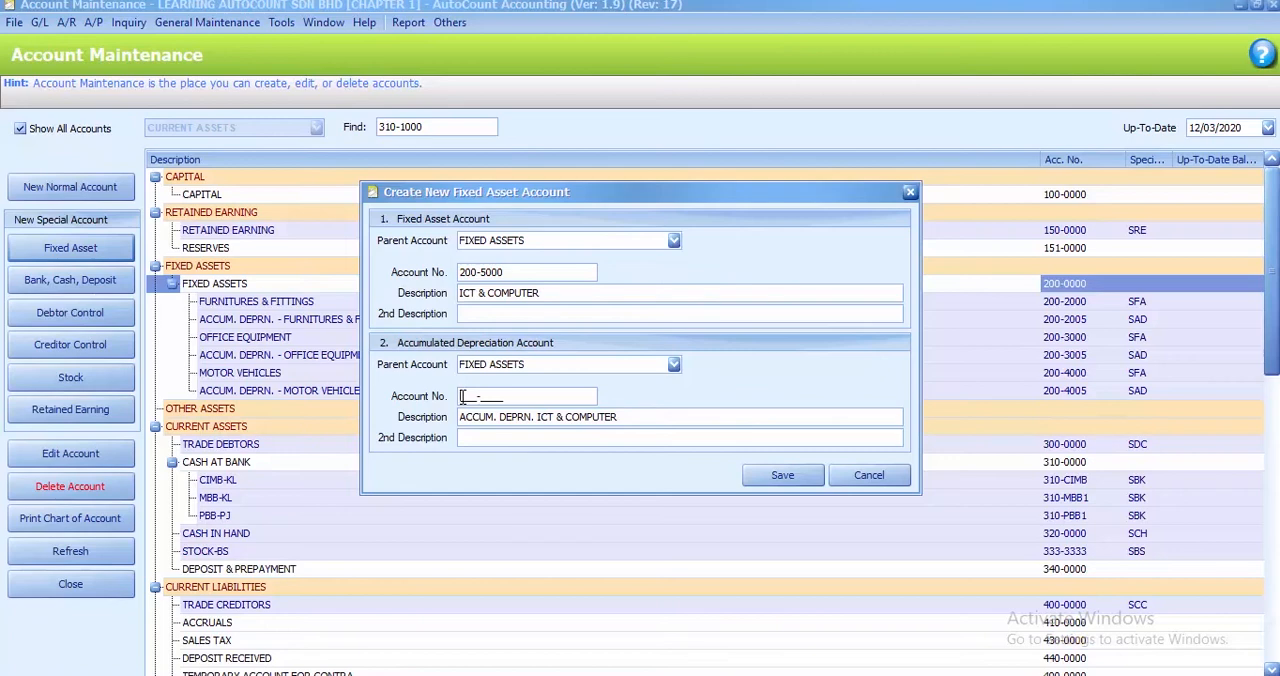
type("200-5005")
left_click(783, 477)
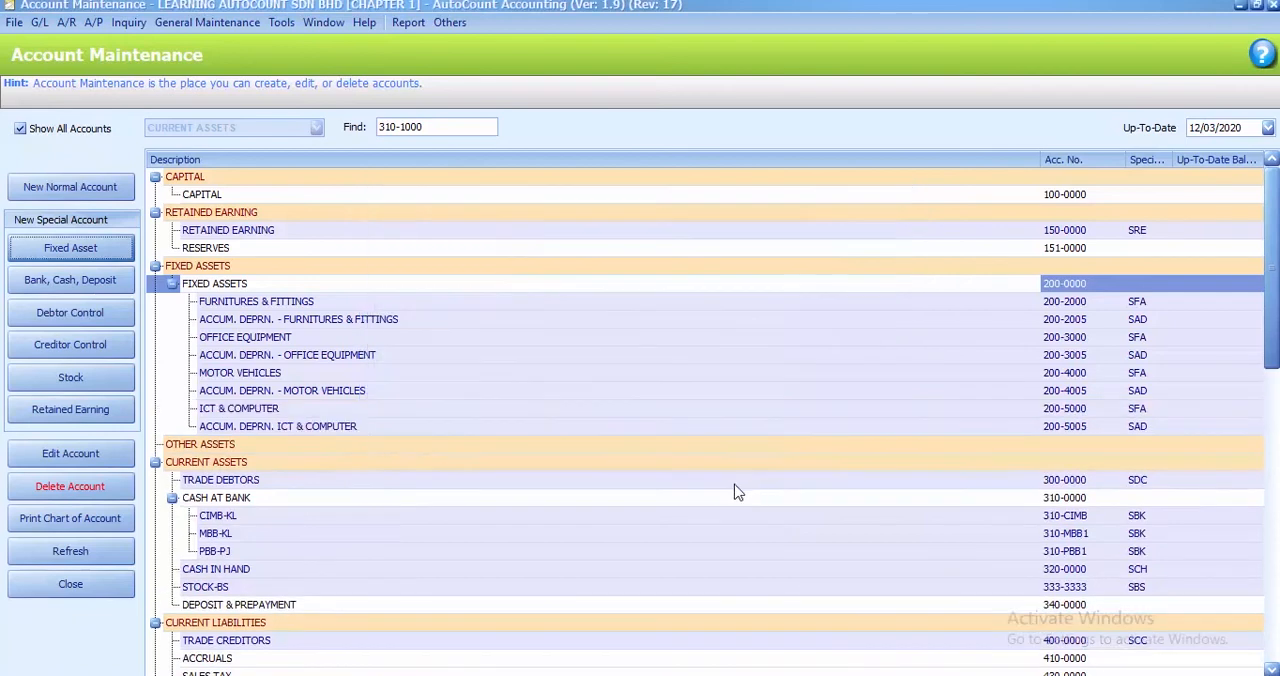
left_click(224, 414)
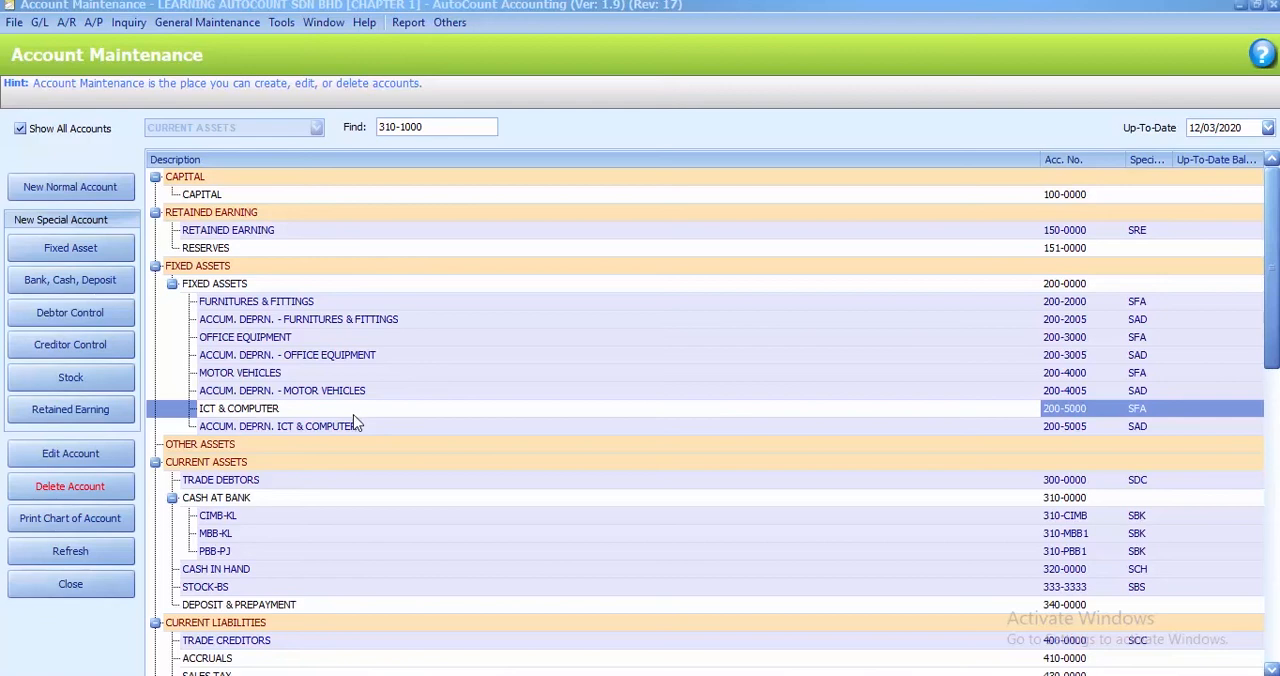
Start a new normal account under EXPENSES with number 902-1000 and description SALES EXPENSES
scroll(353, 421, "down", 2)
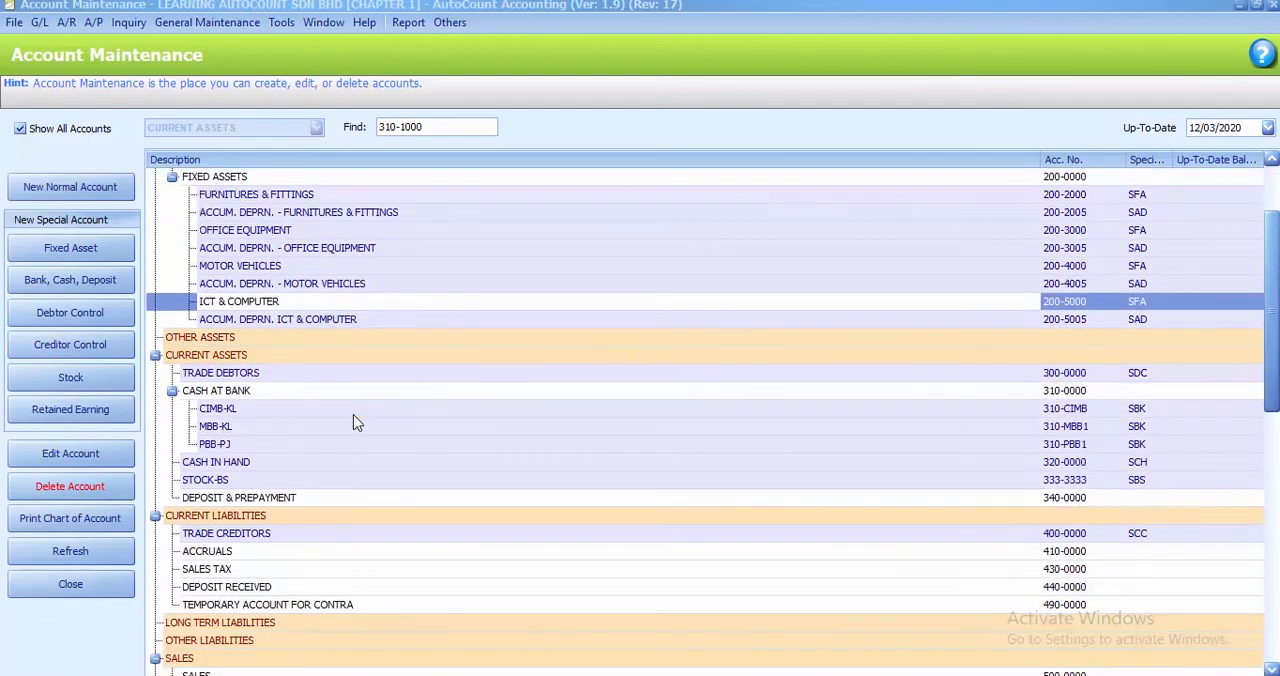
scroll(451, 380, "down", 3)
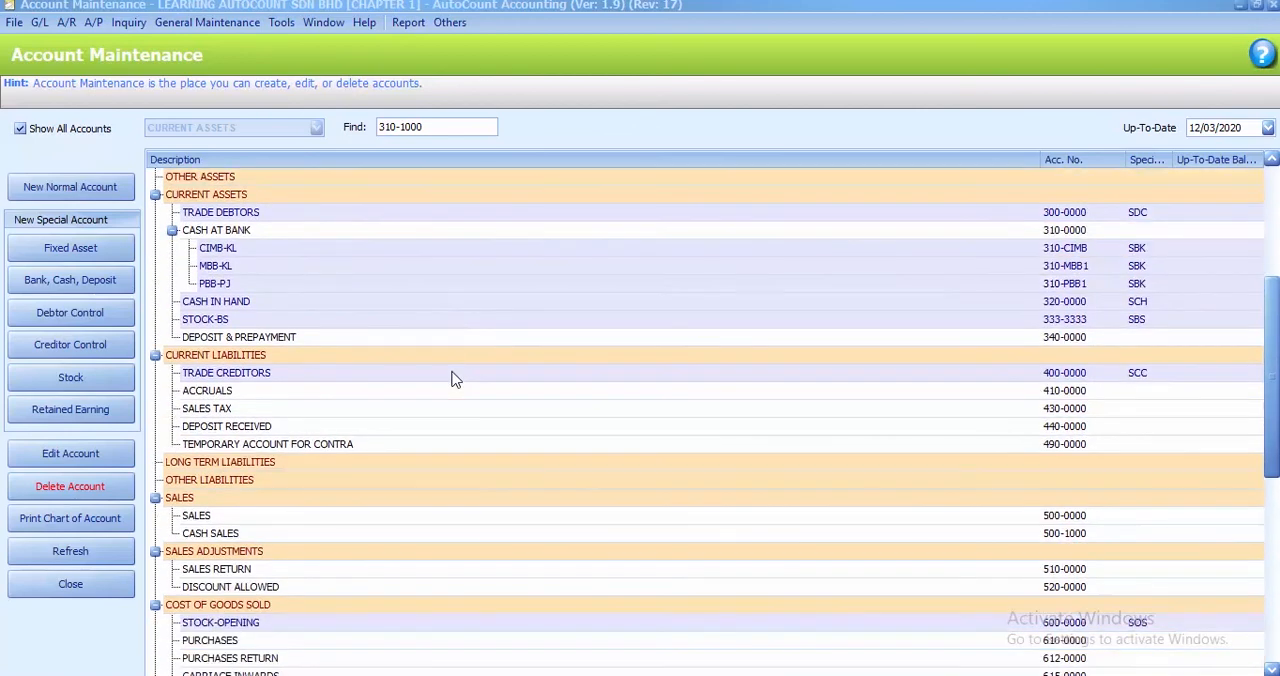
scroll(451, 380, "down", 8)
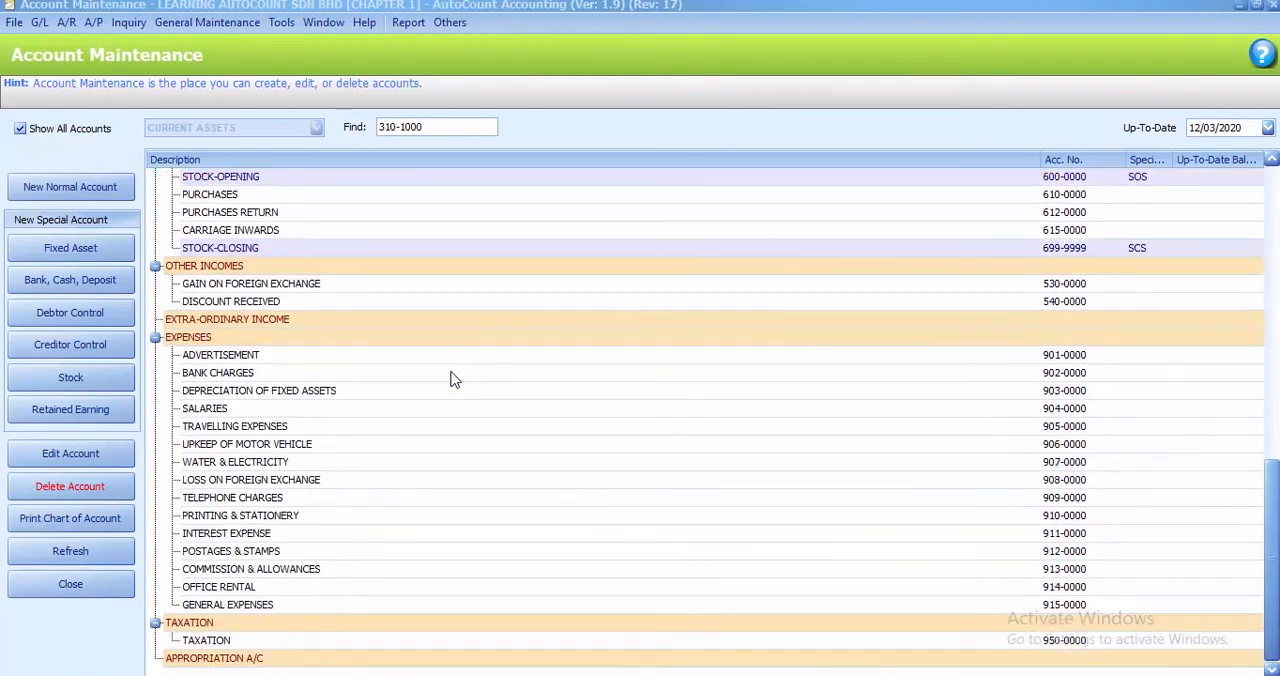
left_click(258, 343)
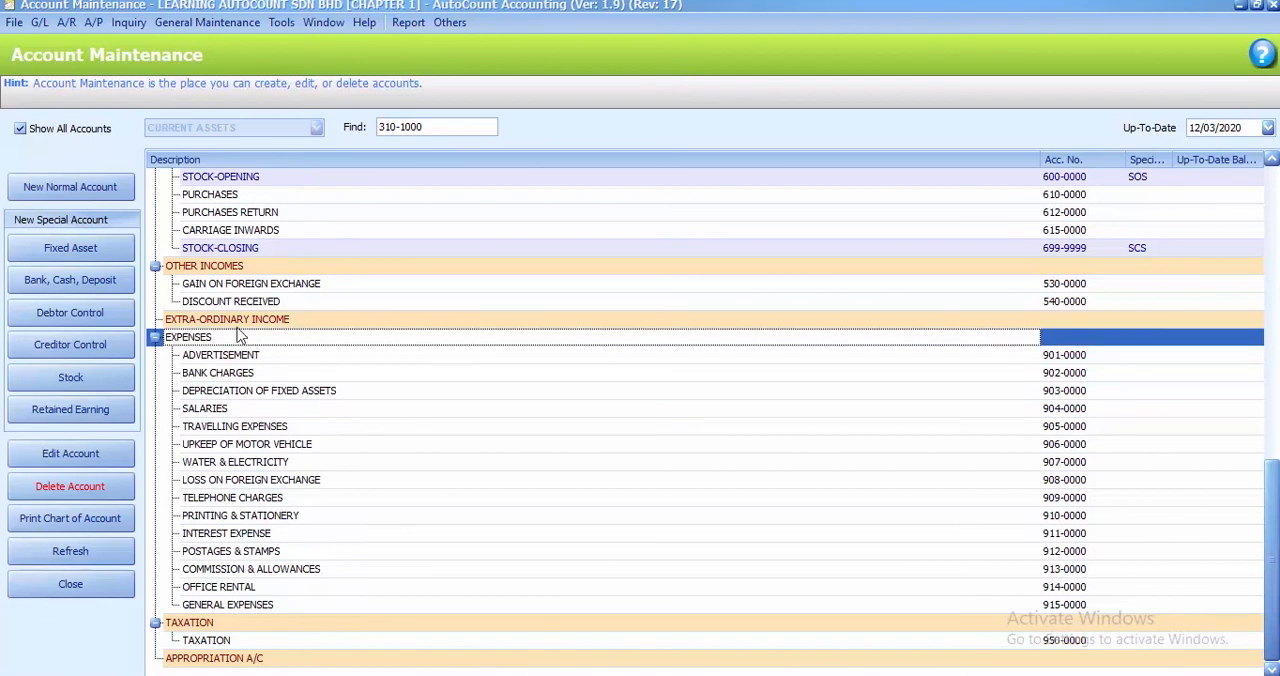
left_click(64, 192)
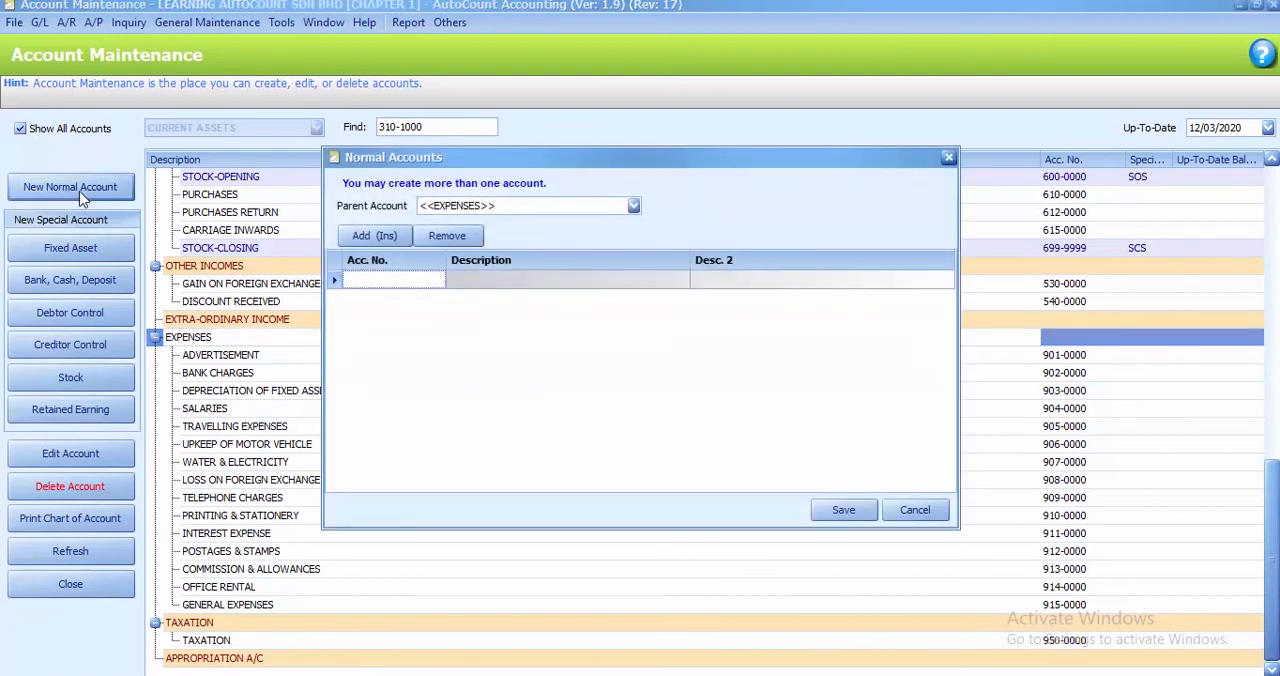
left_click(350, 283)
type("902-1000")
left_click(487, 277)
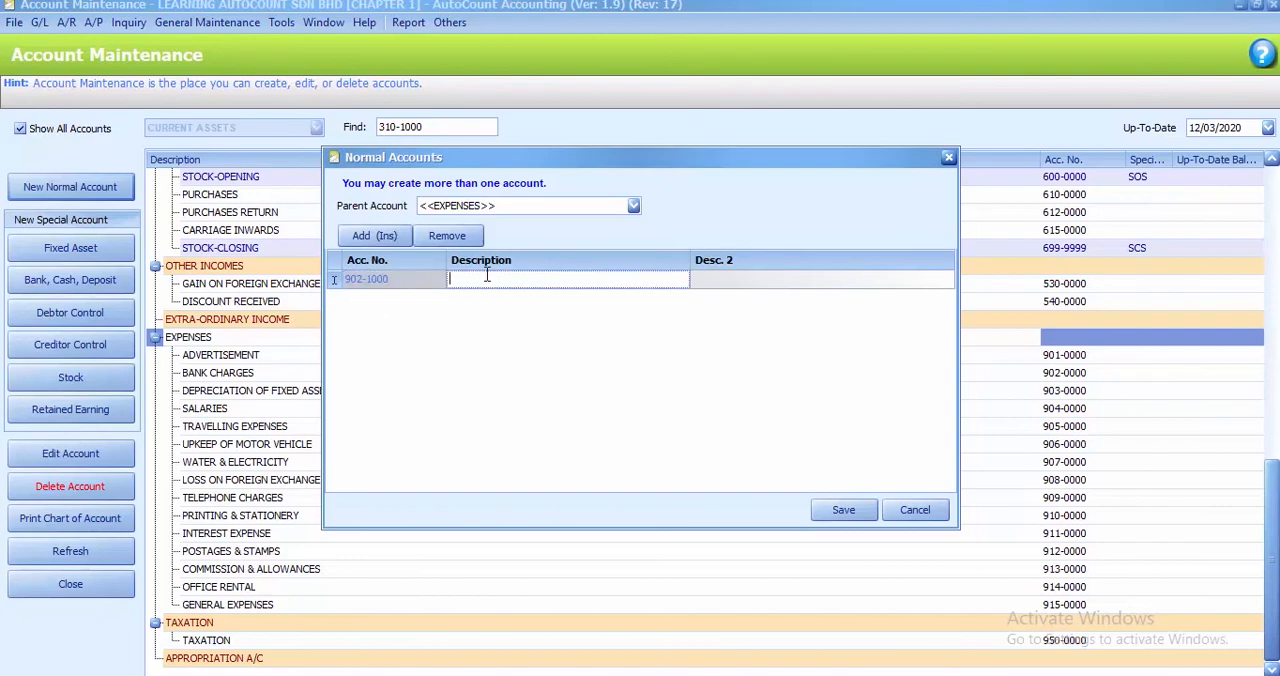
type("SALES EXPENSES")
Add a second normal expense account numbered 902-2000 with description MARKETING EXPENSES, and save both accounts
left_click(360, 237)
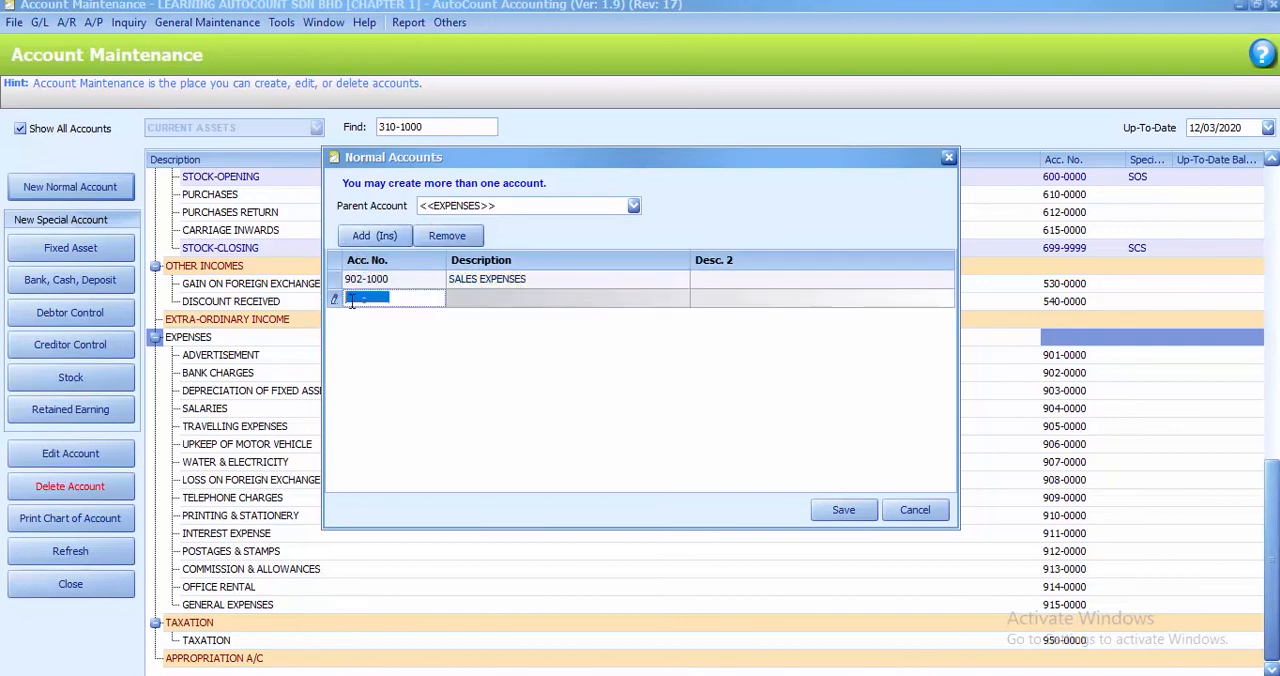
type("902-2000")
left_click(486, 297)
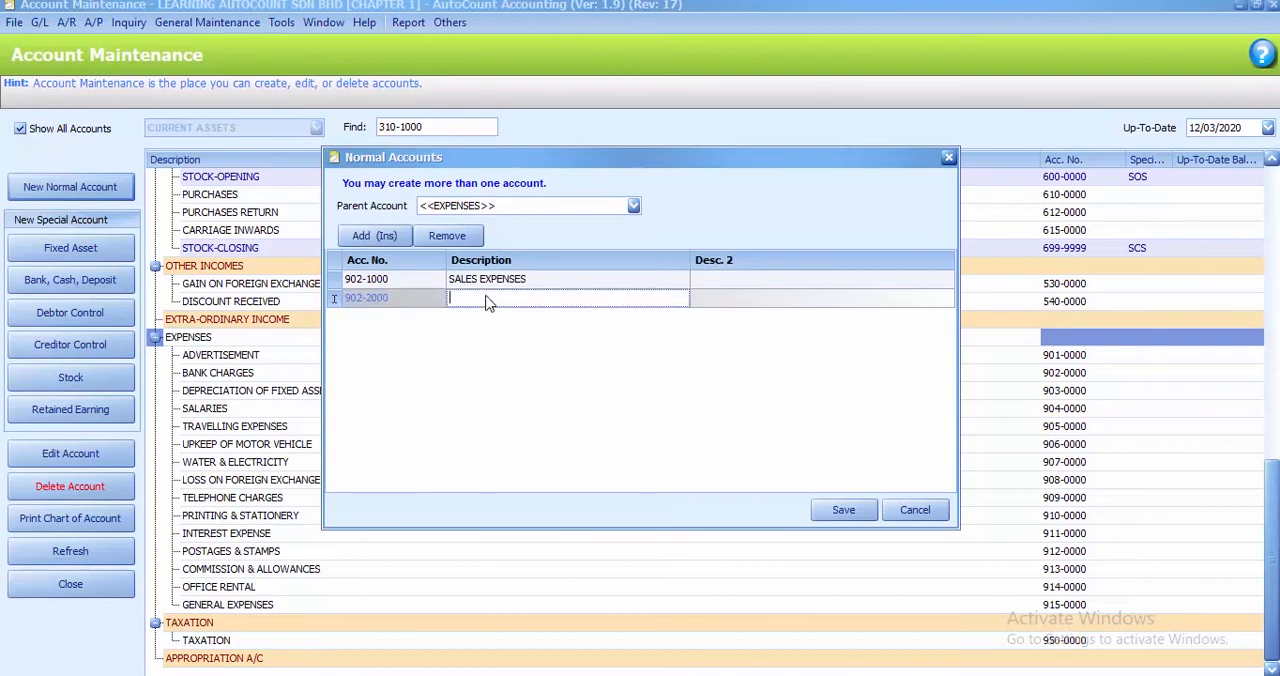
type("MARKETING EXPENSES")
left_click(842, 512)
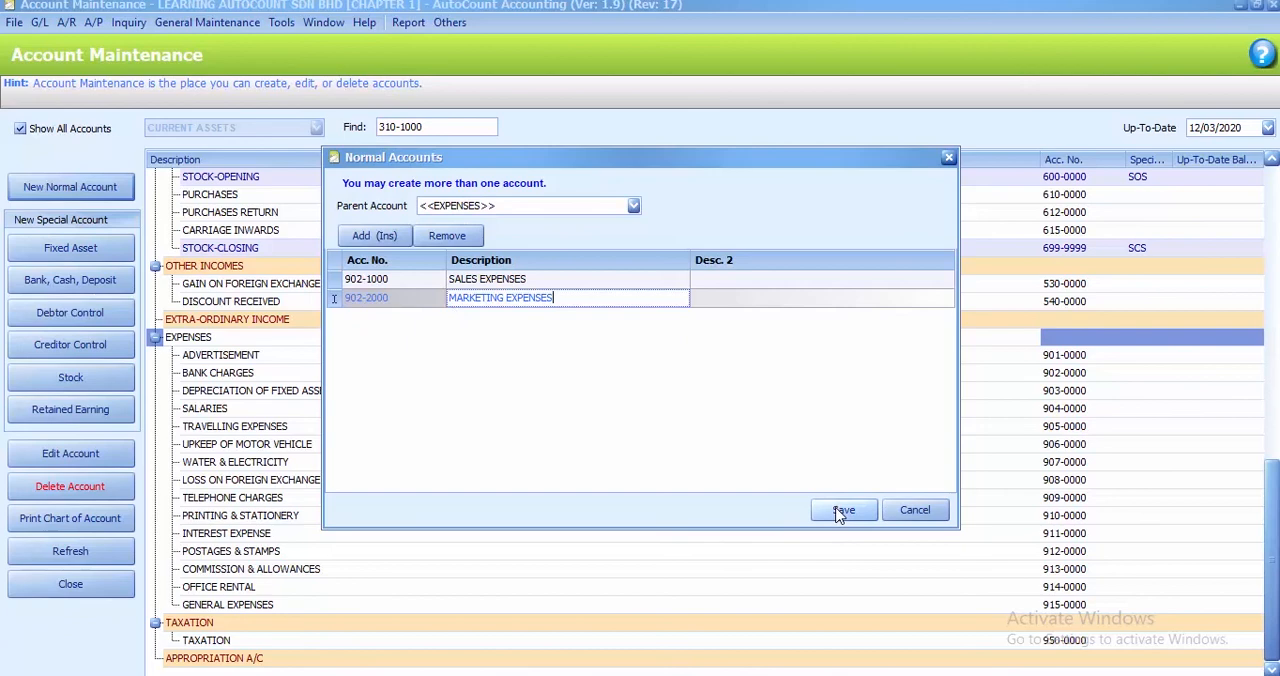
left_click(842, 512)
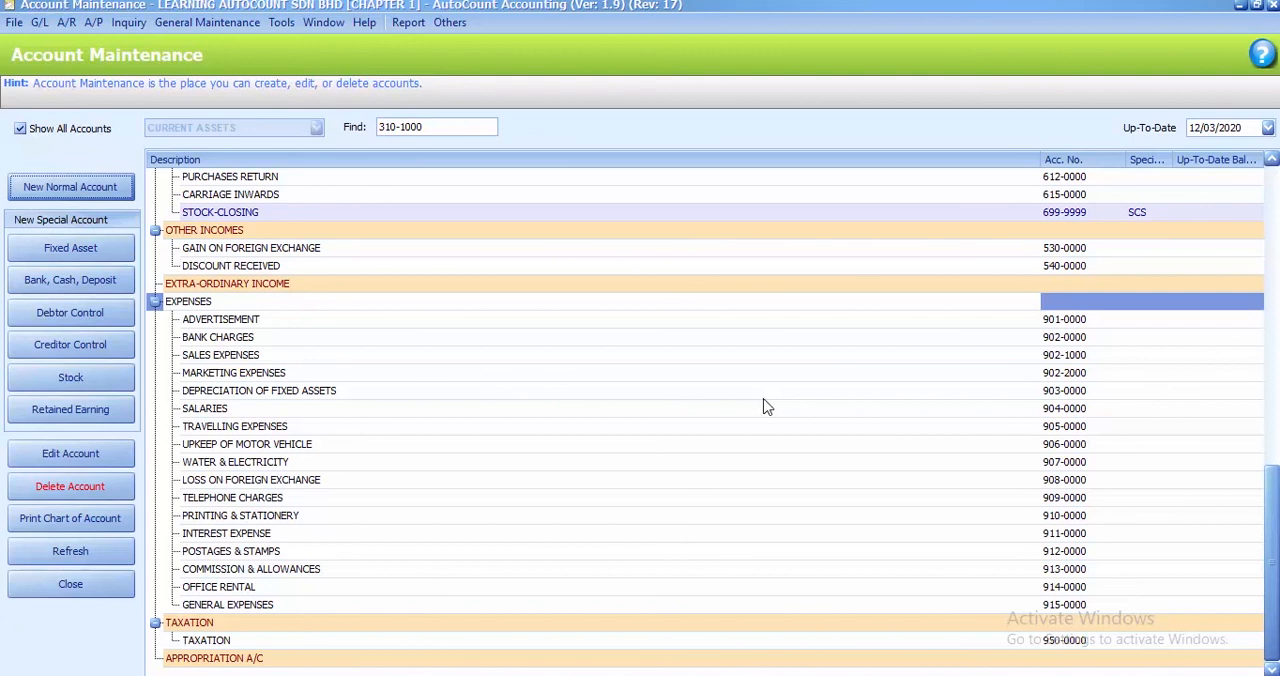
Open the Change Account Number tool and add the BANK CHARGES account, 902-0000, as the one to renumber
left_click(281, 23)
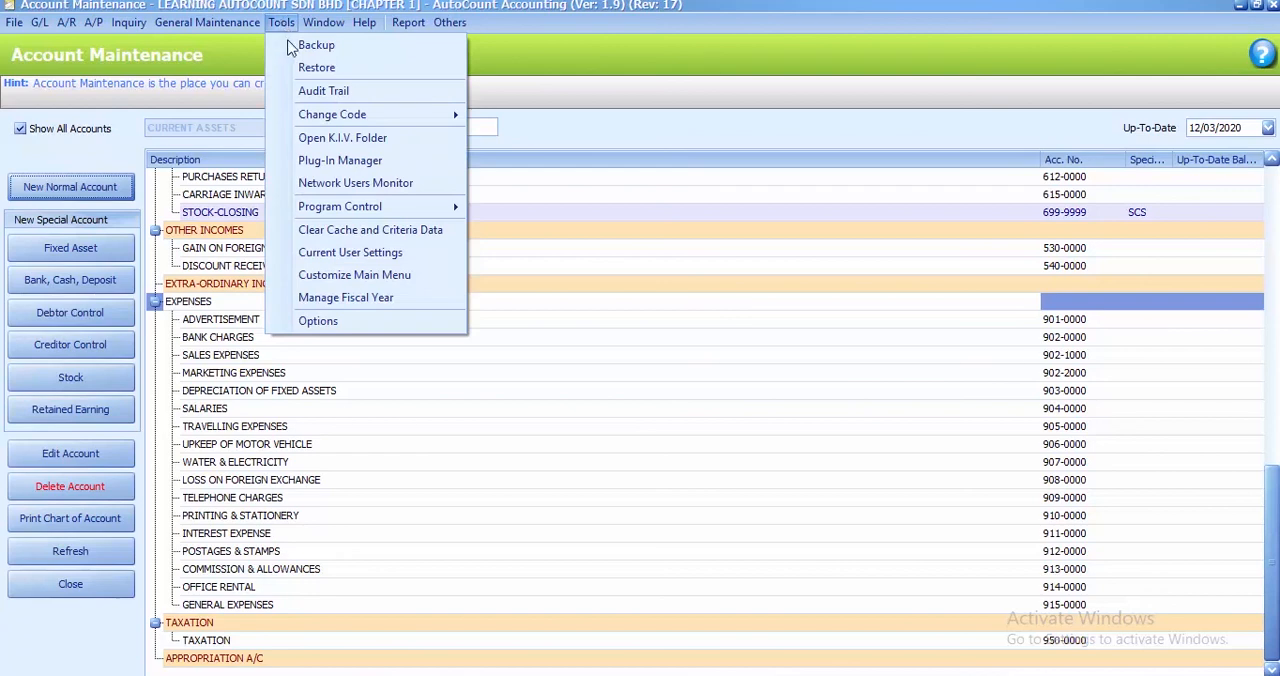
mouse_move(323, 121)
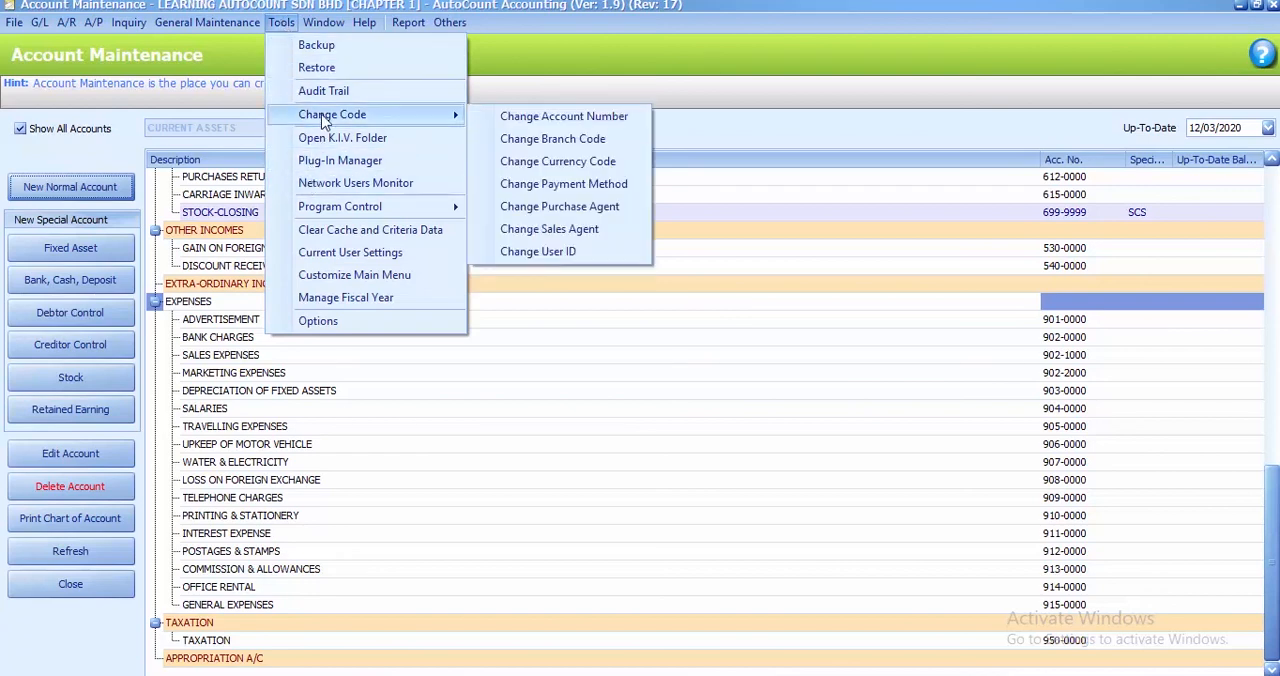
left_click(562, 124)
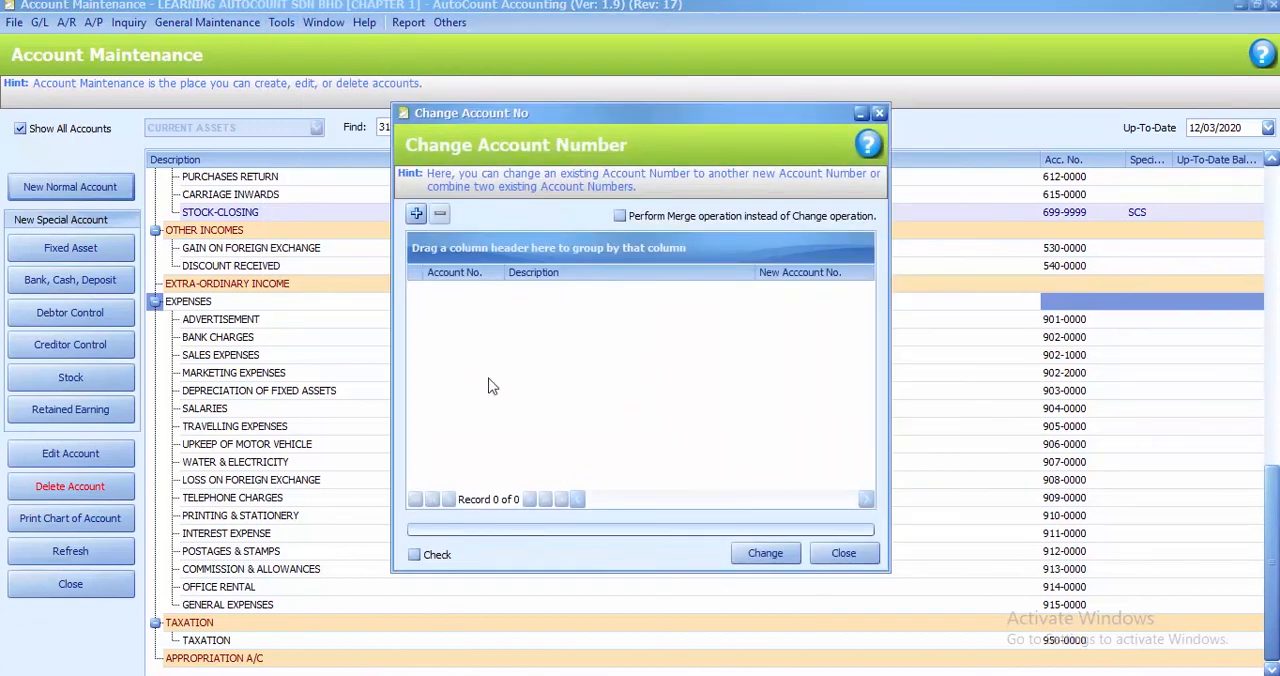
left_click(416, 216)
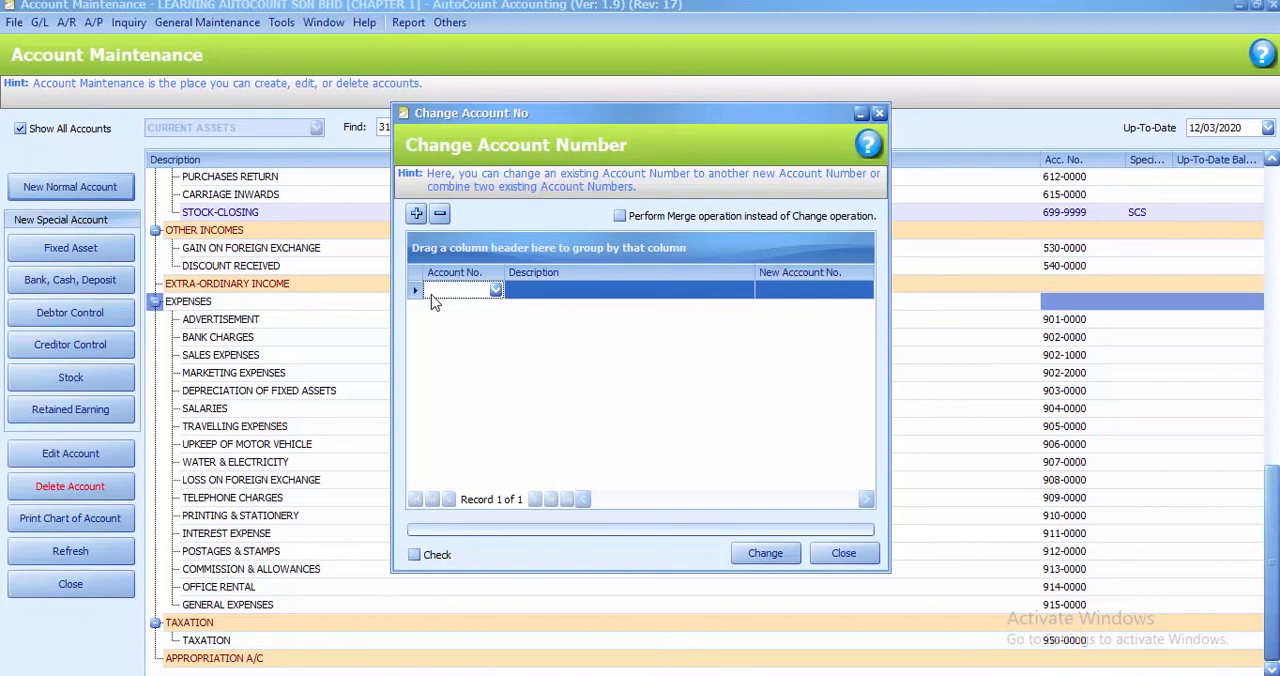
type("902")
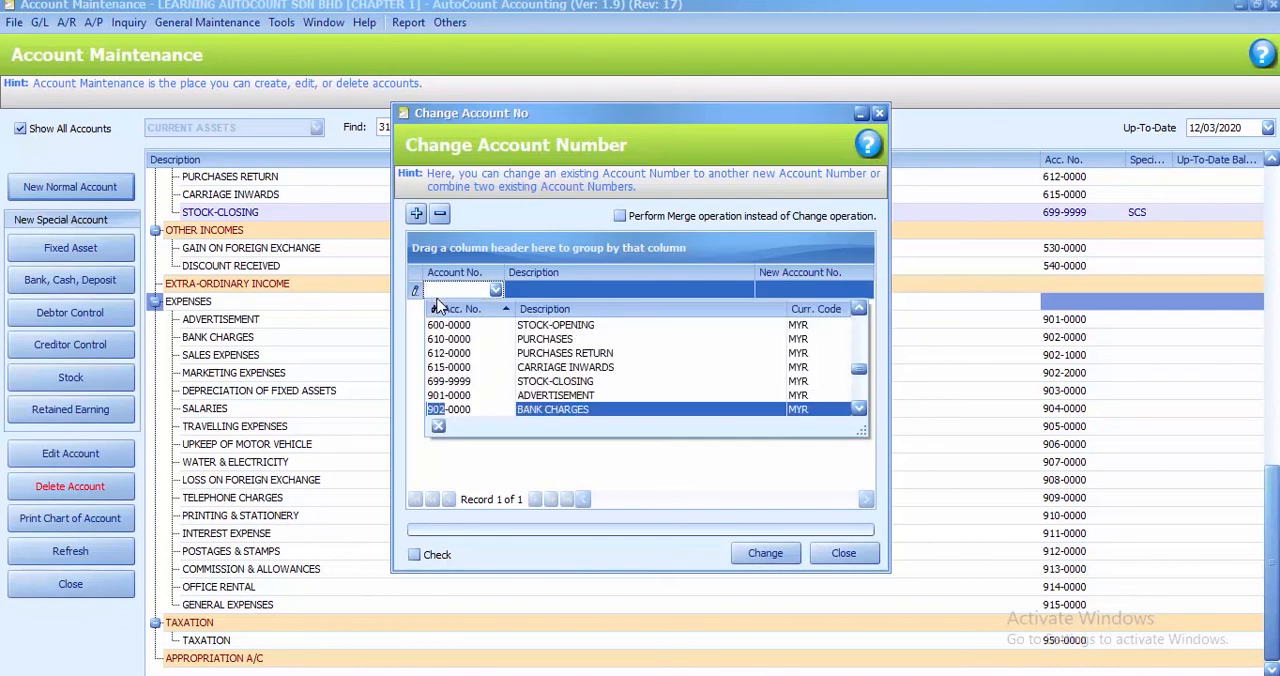
left_click(550, 411)
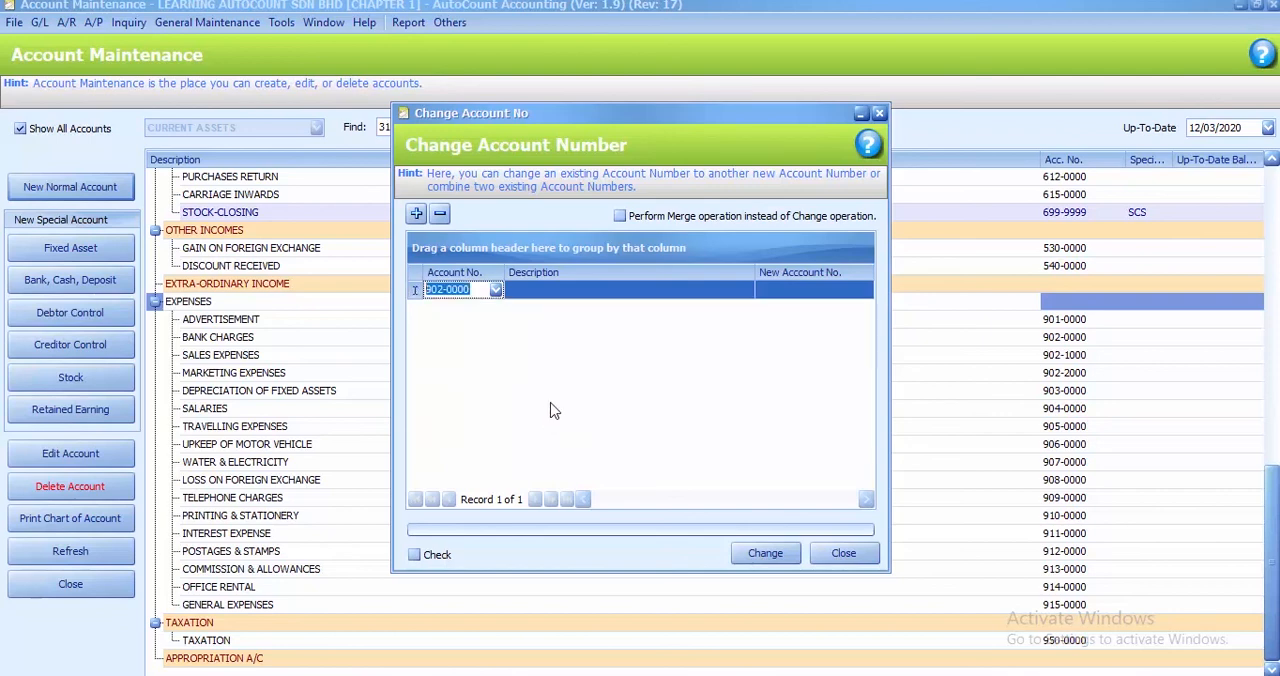
Set the new account number of BANK CHARGES to 916-0000, apply the change, and close the tool
left_click(769, 292)
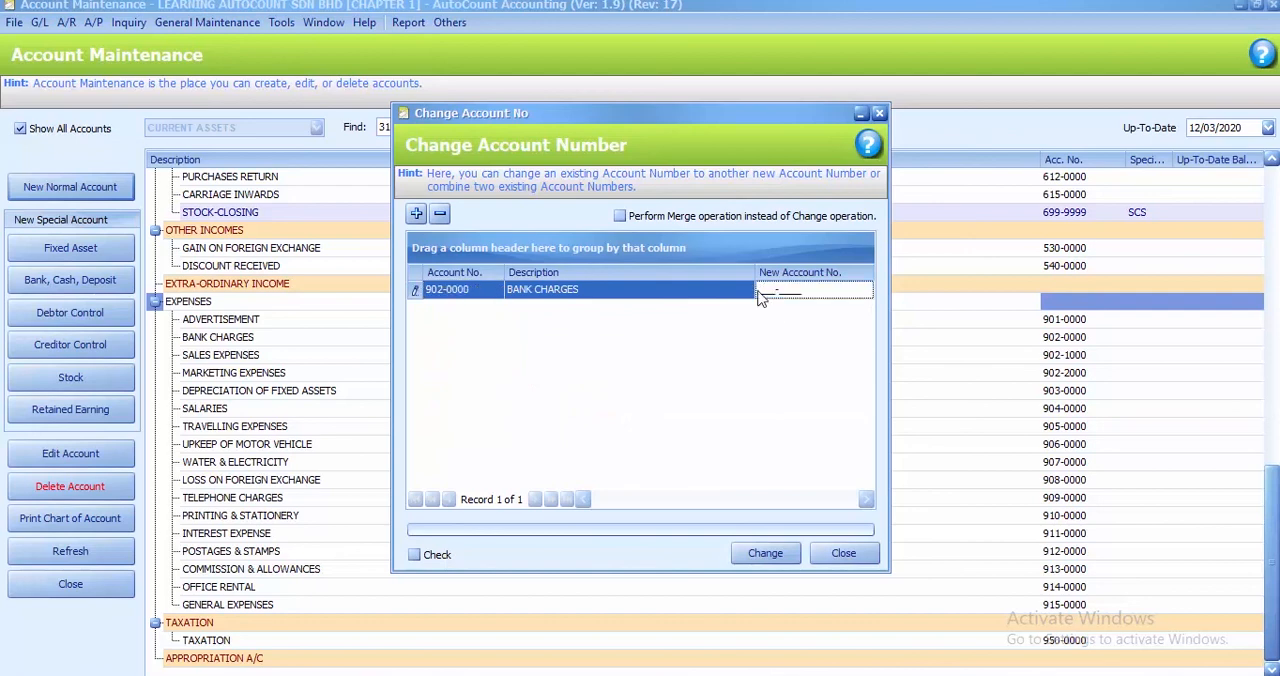
type("911-5")
key("BackSpace")
key("BackSpace")
key("BackSpace")
key("BackSpace")
type("6")
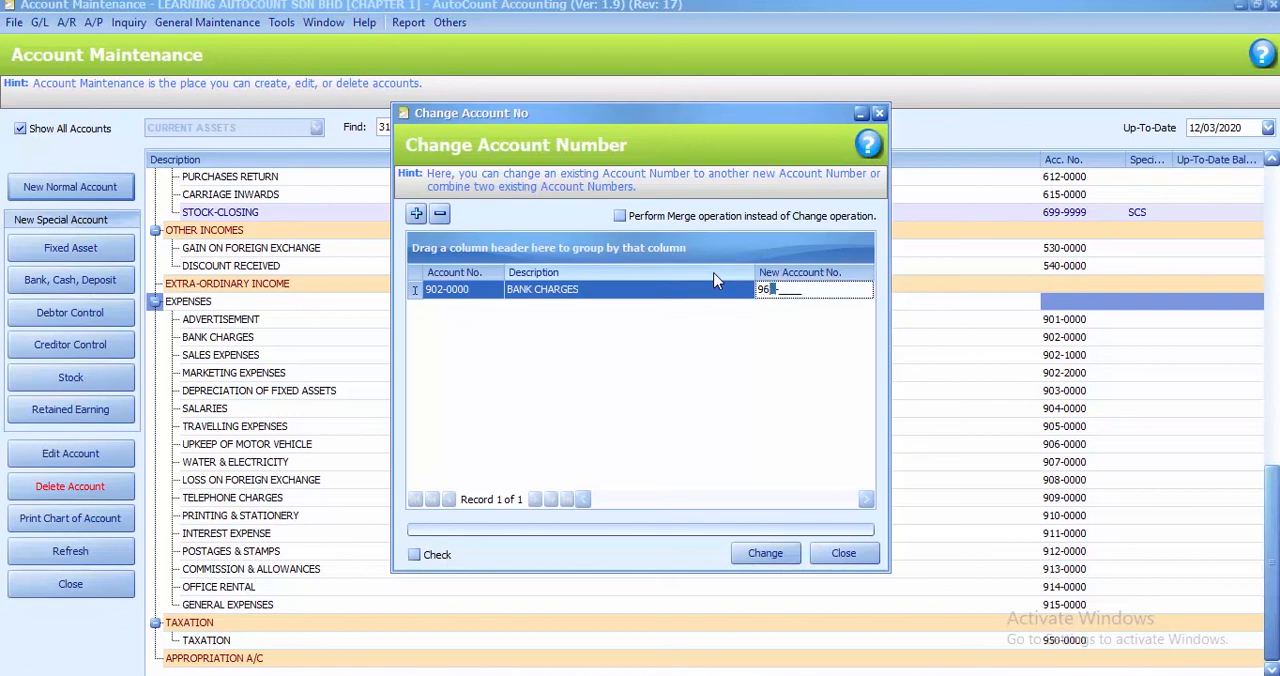
key("Left")
type("16-0000")
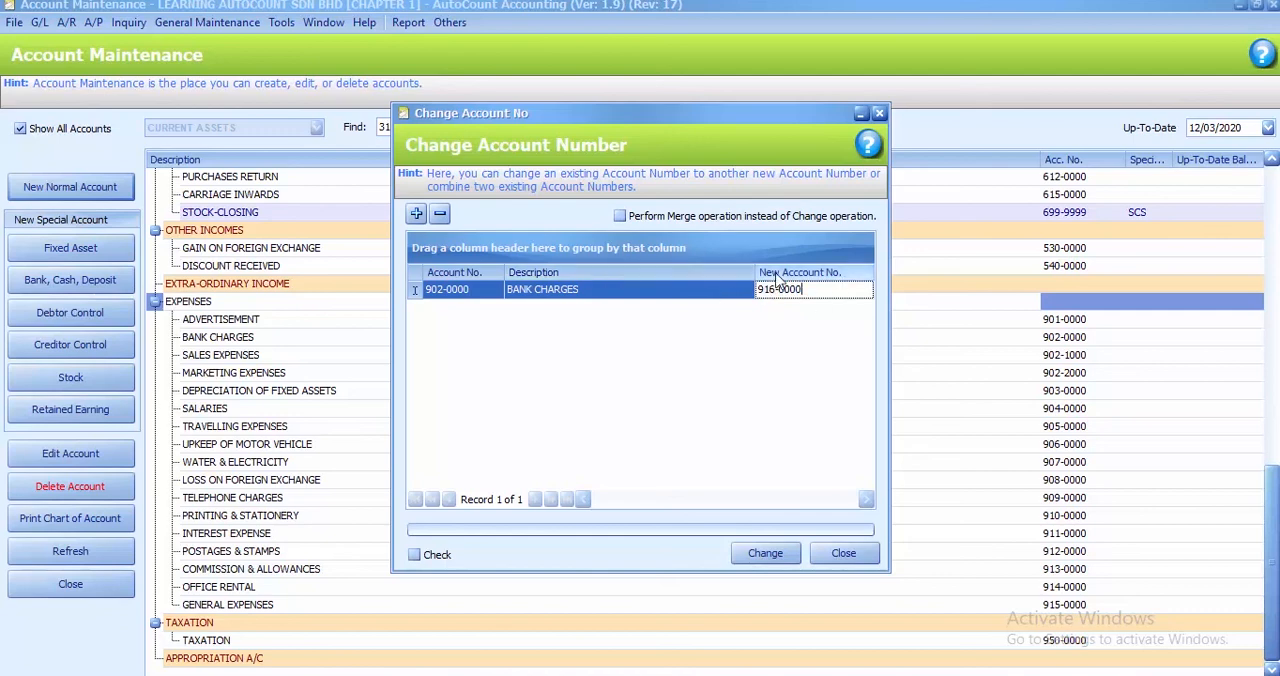
left_click(763, 554)
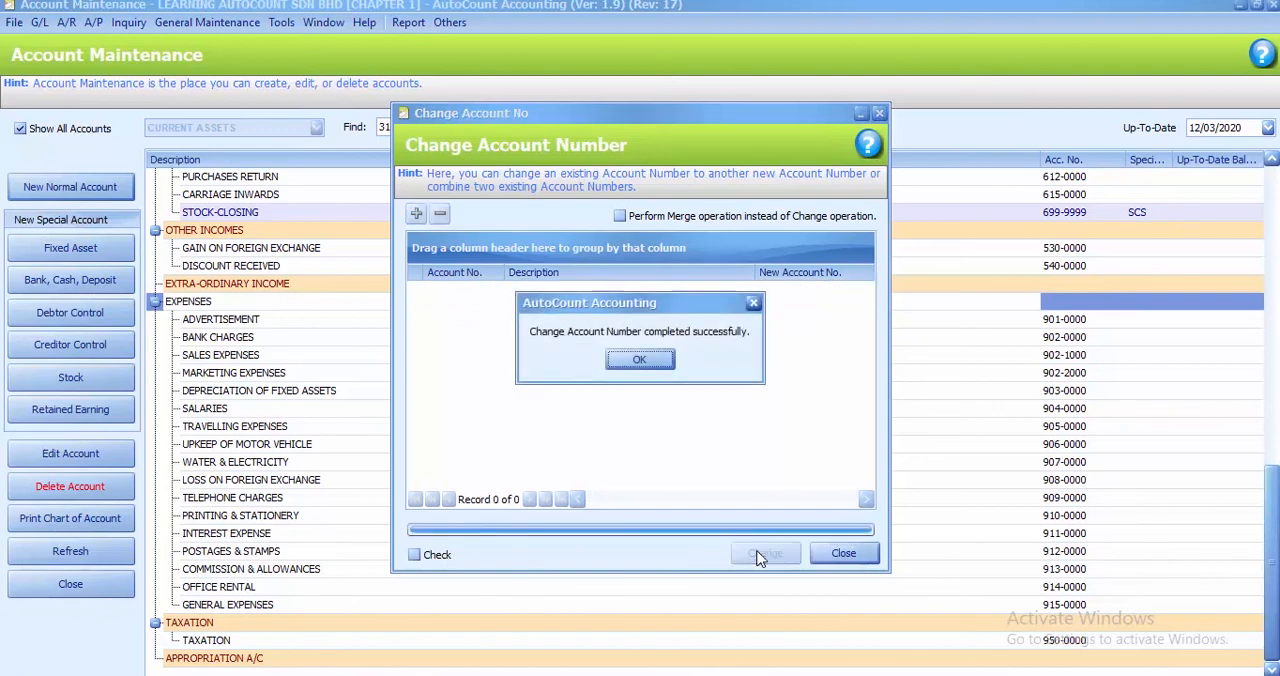
left_click(640, 362)
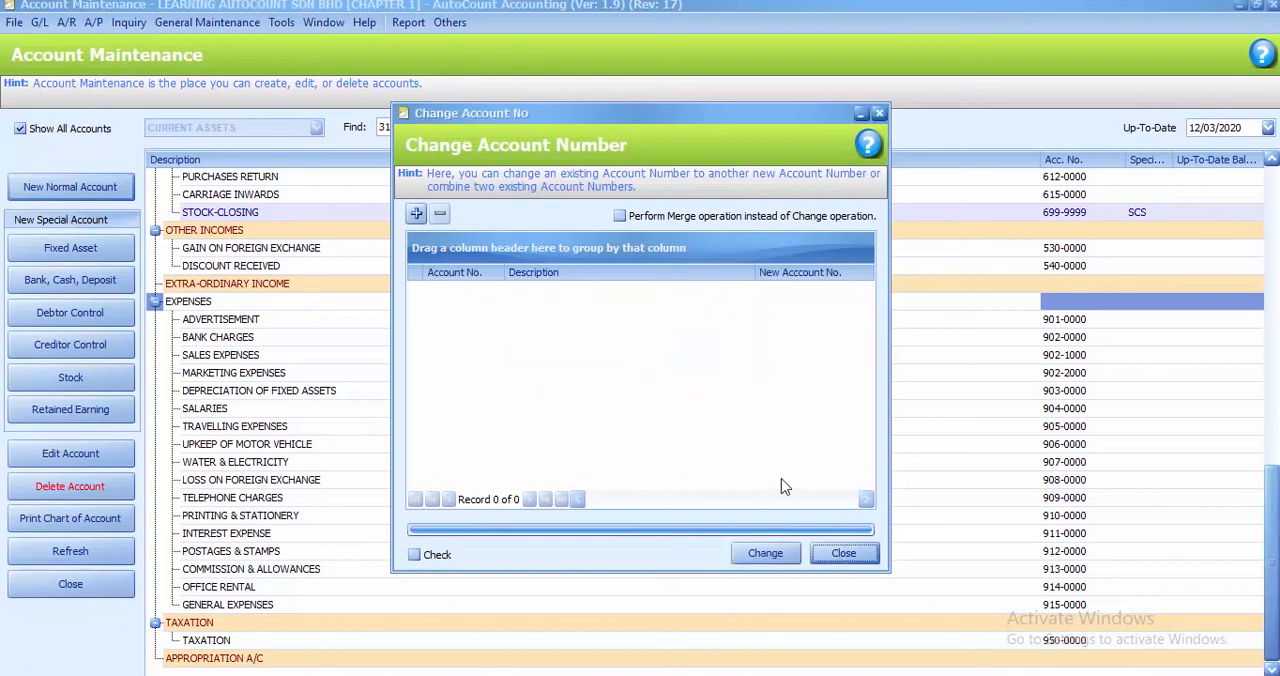
left_click(845, 555)
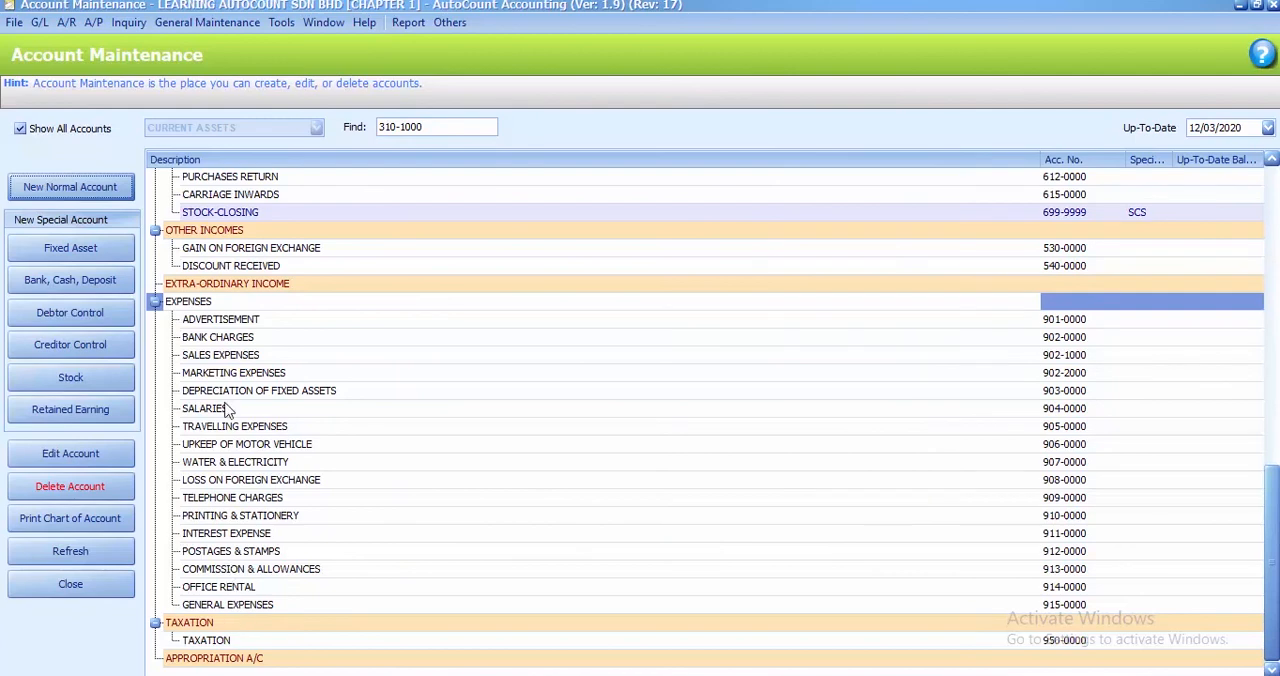
Refresh the chart of accounts and select the renumbered BANK CHARGES account under EXPENSES
left_click(222, 342)
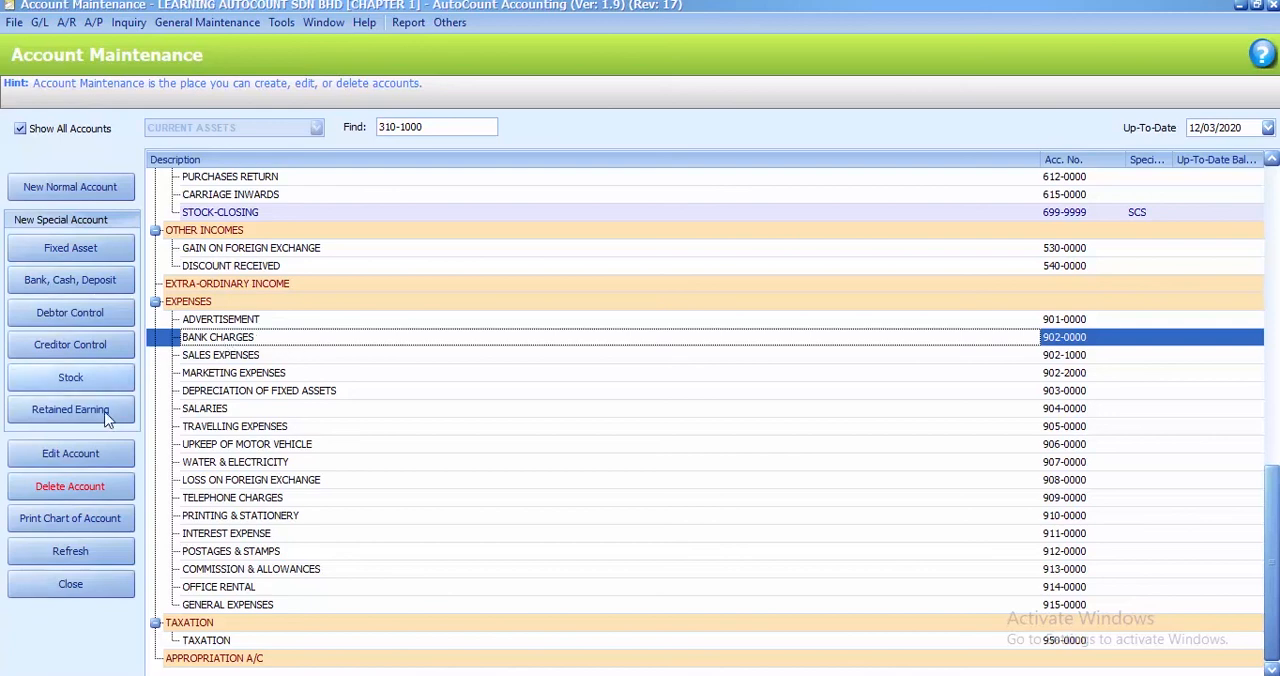
left_click(72, 552)
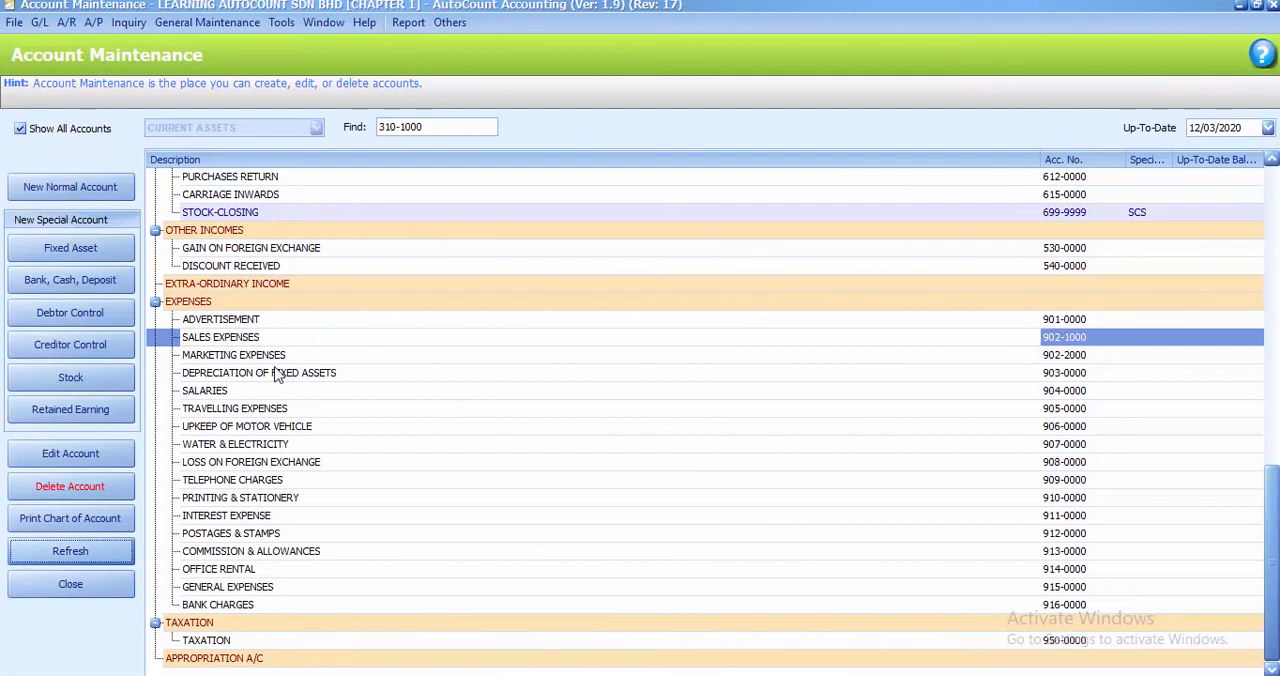
left_click(237, 610)
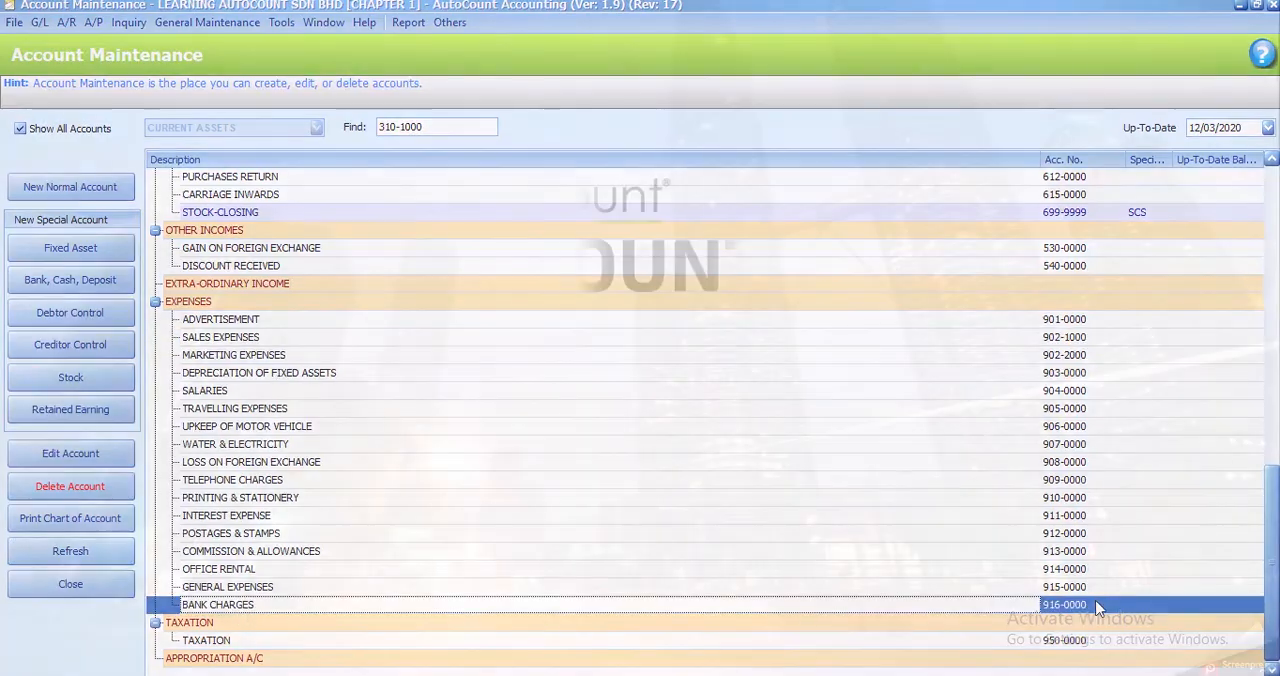